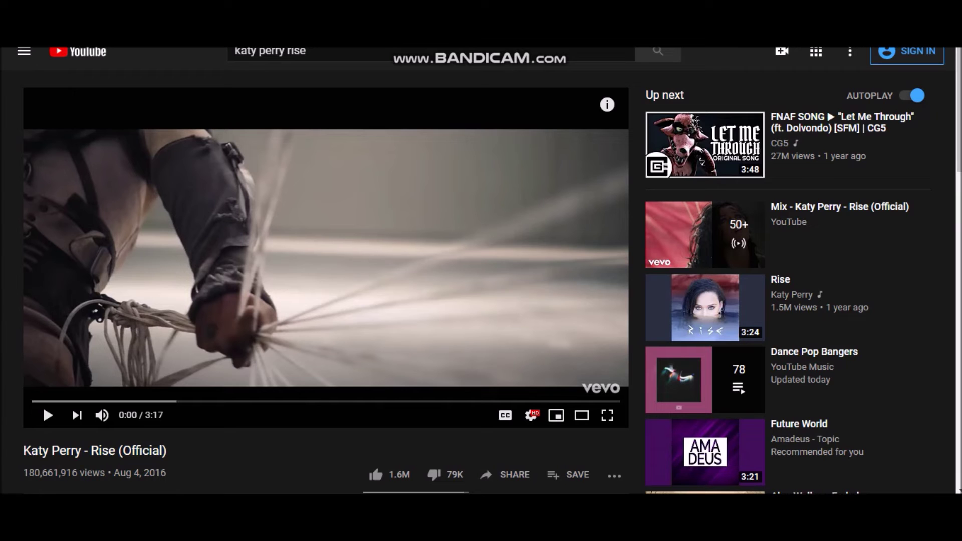
# Step: Search YouTube for "kidz bop rise", open the KIDZ BOP 33 version of Rise and pause it
pyautogui.doubleClick(272, 51)
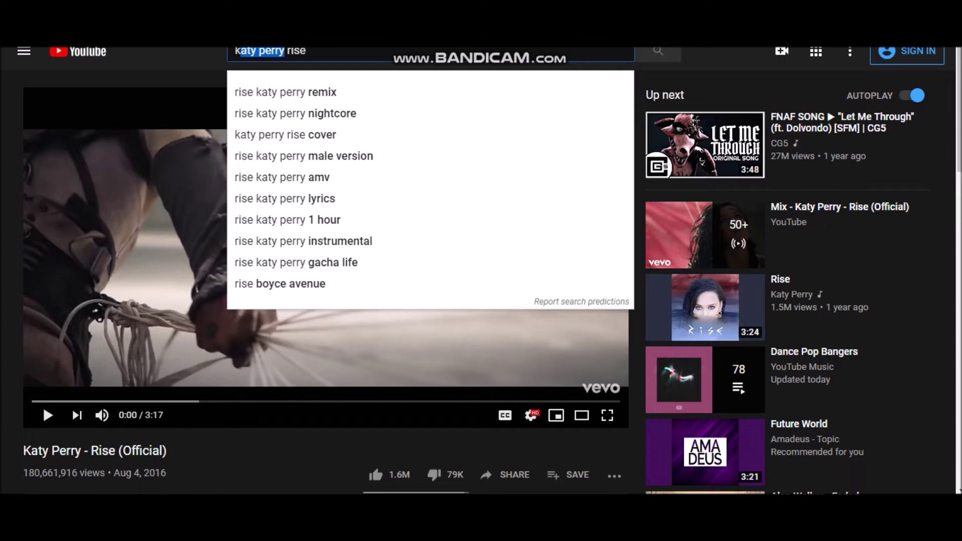
pyautogui.write('kidz bop')
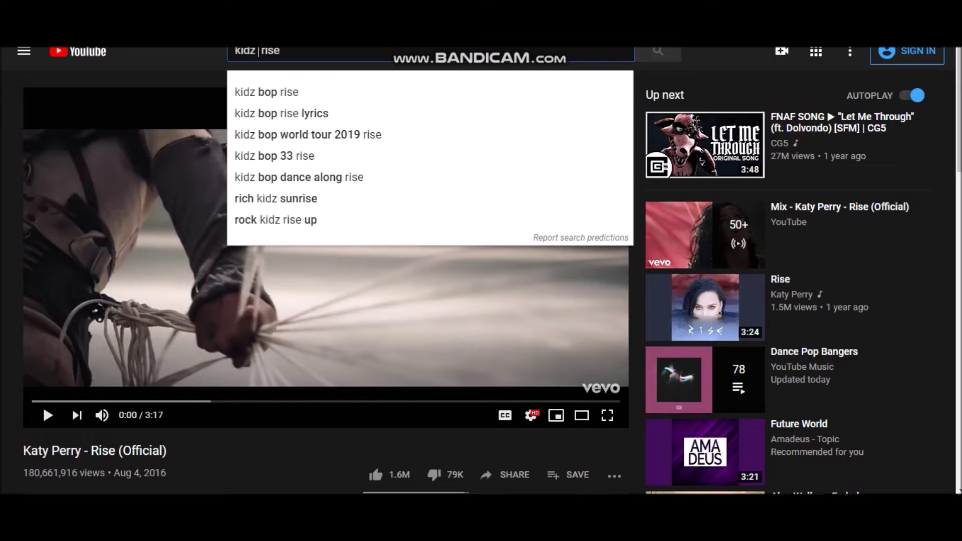
pyautogui.press('Return')
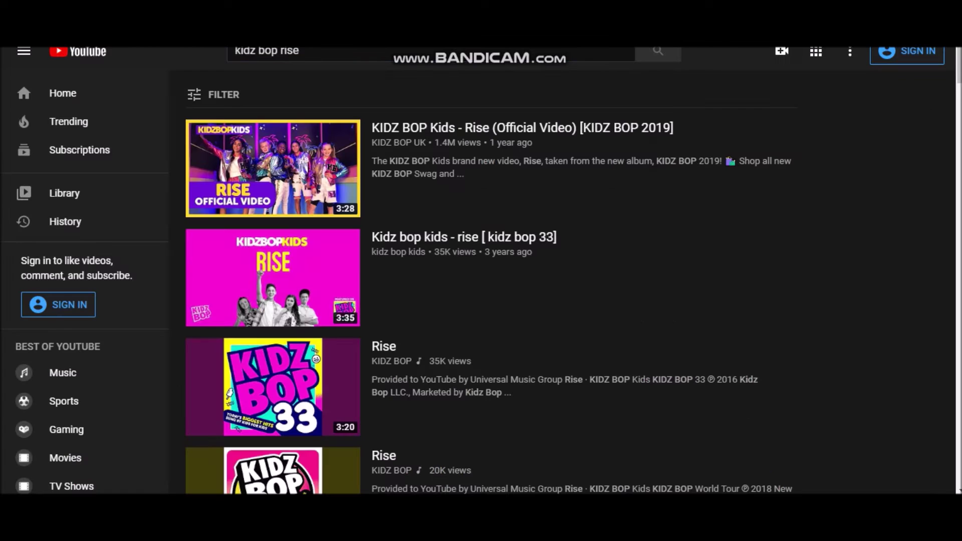
pyautogui.click(273, 386)
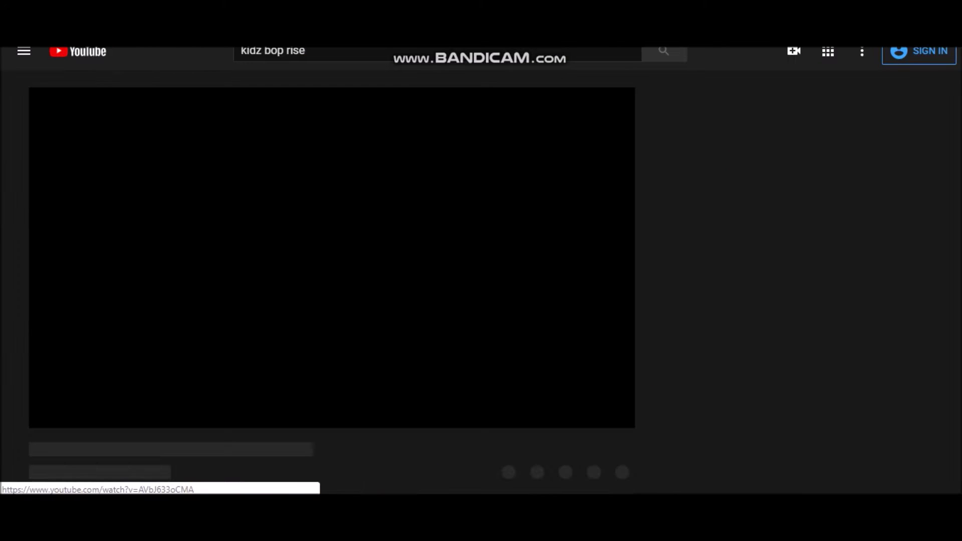
pyautogui.press('space')
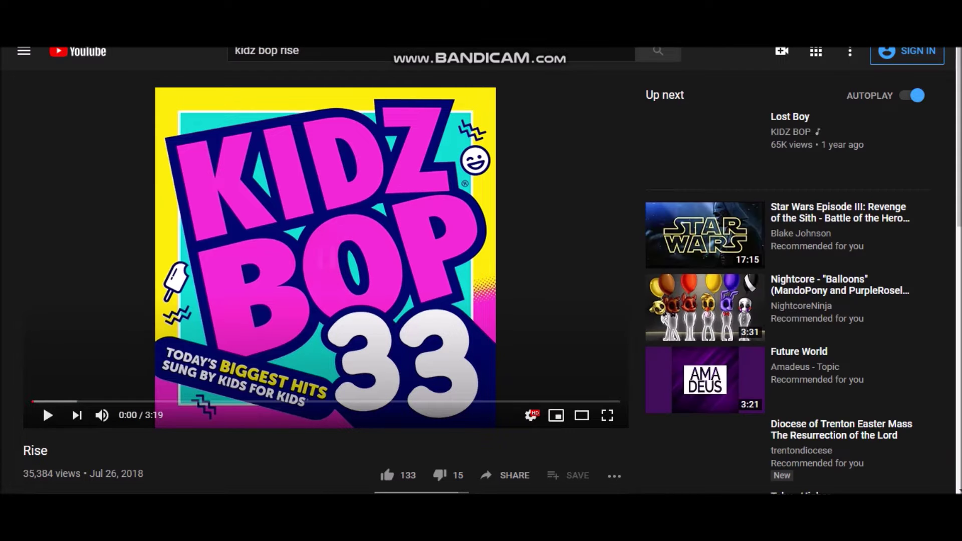
# Step: Convert the KIDZ BOP Rise video to mp3 with the YtMp3 converter and download the file
pyautogui.rightClick(162, 21)
pyautogui.click(196, 94)
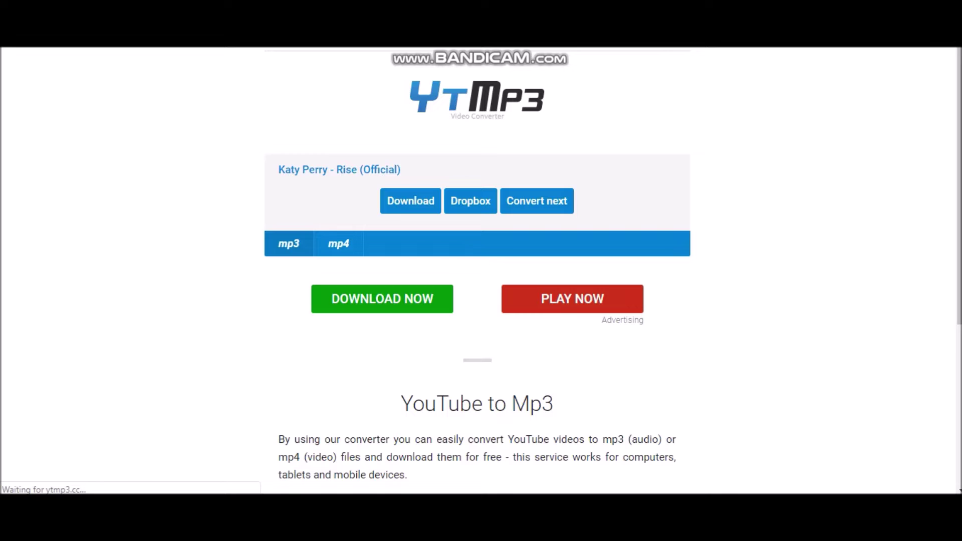
pyautogui.rightClick(291, 202)
pyautogui.click(322, 316)
pyautogui.press('Return')
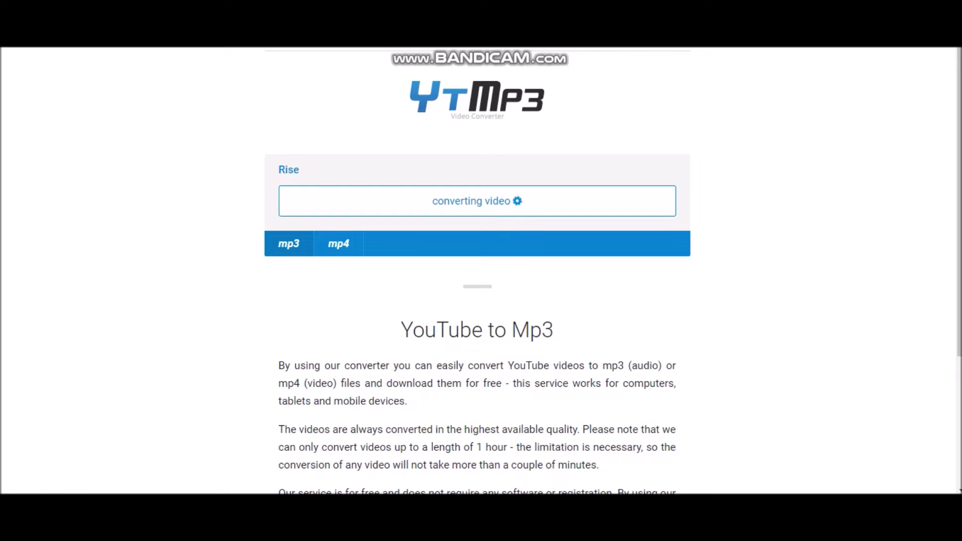
pyautogui.click(410, 201)
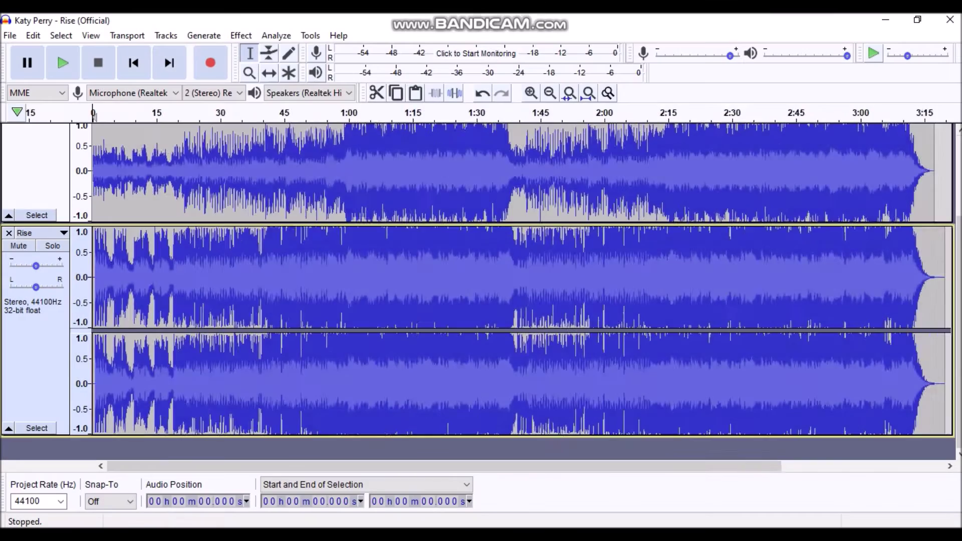
# Step: Delete the excess silence at the start of the Rise track so its first beat lines up with the Katy Perry track
pyautogui.click(531, 93)
pyautogui.click(531, 93)
pyautogui.click(531, 92)
pyautogui.click(530, 92)
pyautogui.click(530, 93)
pyautogui.click(531, 92)
pyautogui.moveTo(94, 281); pyautogui.dragTo(118, 281)
pyautogui.moveTo(115, 117); pyautogui.dragTo(165, 118)
pyautogui.press('Delete')
pyautogui.moveTo(94, 281)
pyautogui.mouseDown()
pyautogui.moveTo(138, 281)
pyautogui.moveTo(105, 279)
pyautogui.mouseUp()
pyautogui.press('Delete')
pyautogui.click(33, 35)
pyautogui.click(43, 51)
pyautogui.press('Delete')
pyautogui.press('Delete')
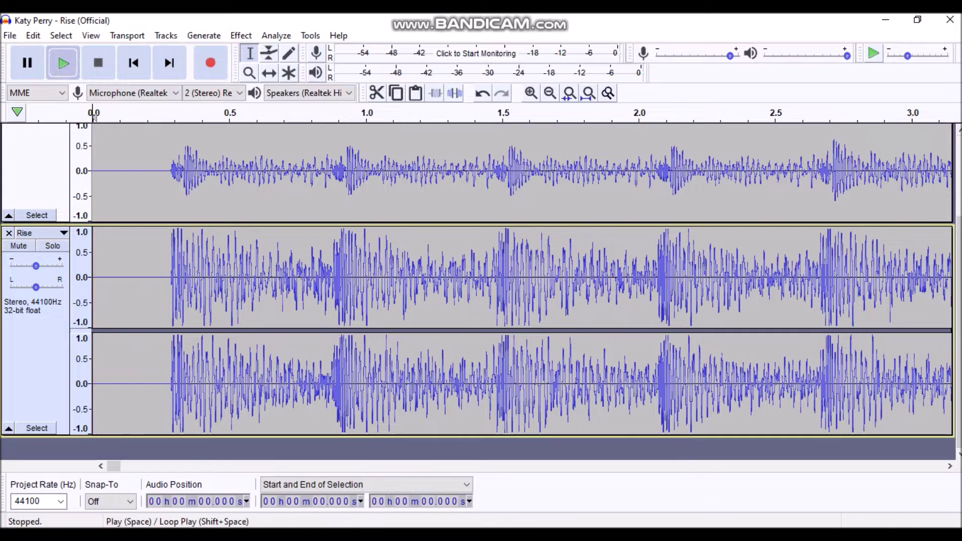
# Step: Play both tracks together, lower the Rise track's gain slightly and pause playback
pyautogui.click(63, 63)
pyautogui.click(550, 93)
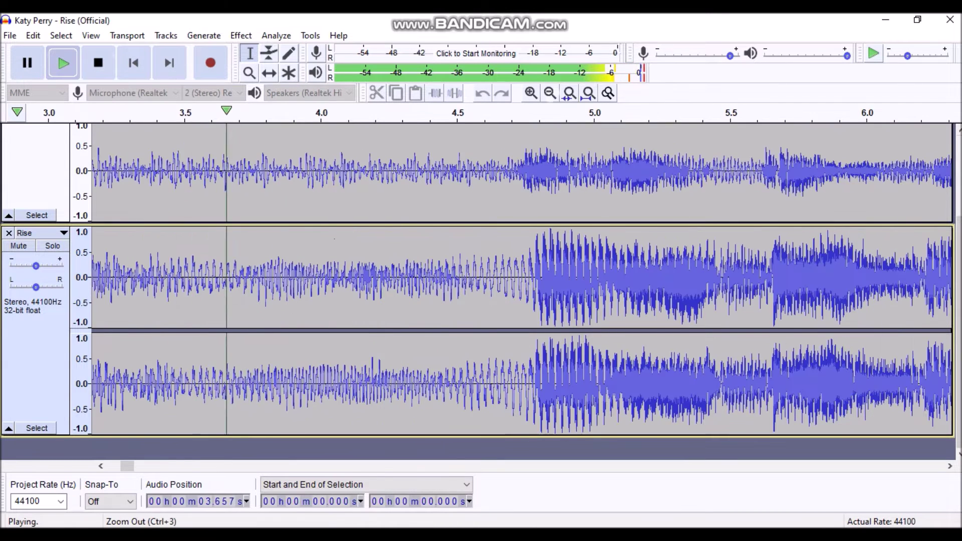
pyautogui.click(550, 94)
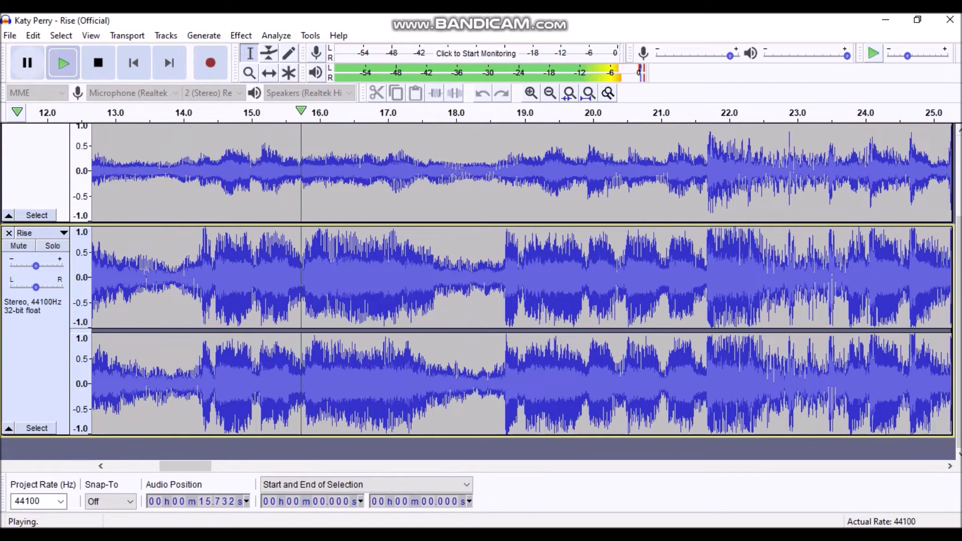
pyautogui.moveTo(36, 266); pyautogui.dragTo(33, 266)
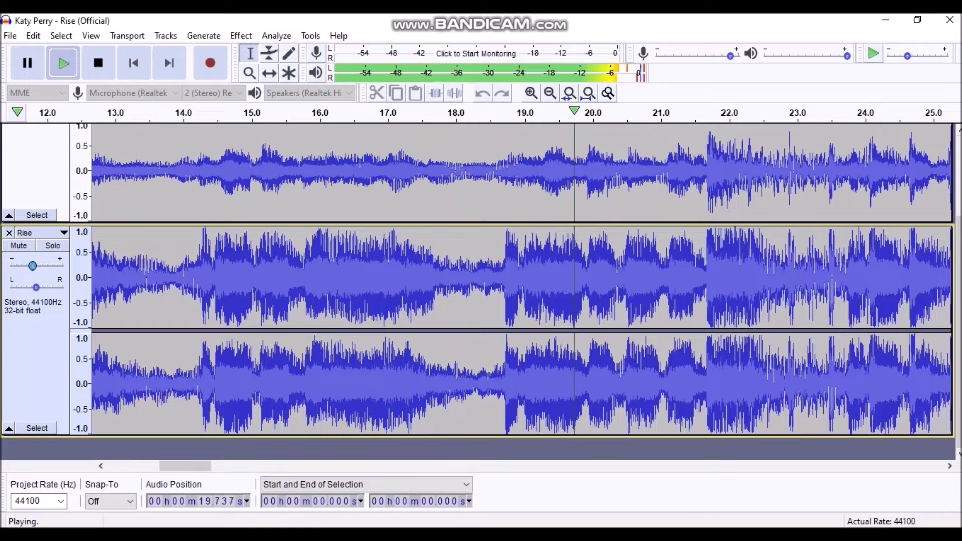
pyautogui.click(27, 62)
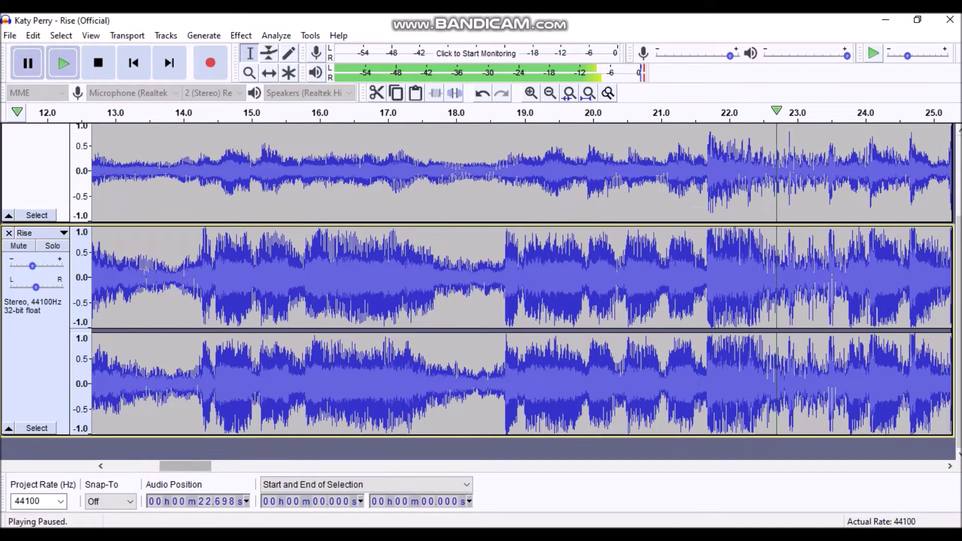
# Step: Examine the opening half second of both tracks closely to compare where their first beats start
pyautogui.moveTo(186, 466); pyautogui.dragTo(131, 466)
pyautogui.click(530, 93)
pyautogui.click(531, 93)
pyautogui.click(531, 93)
pyautogui.click(531, 93)
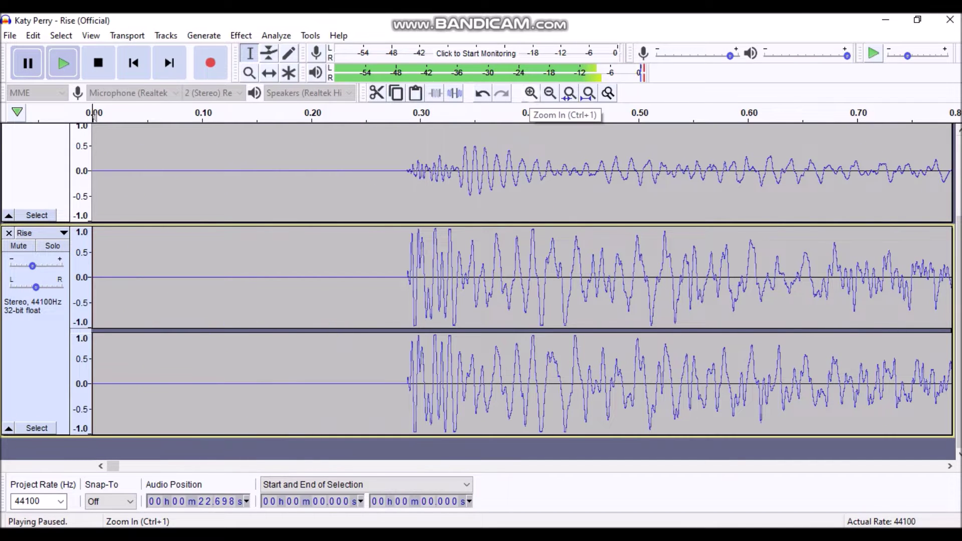
pyautogui.click(530, 94)
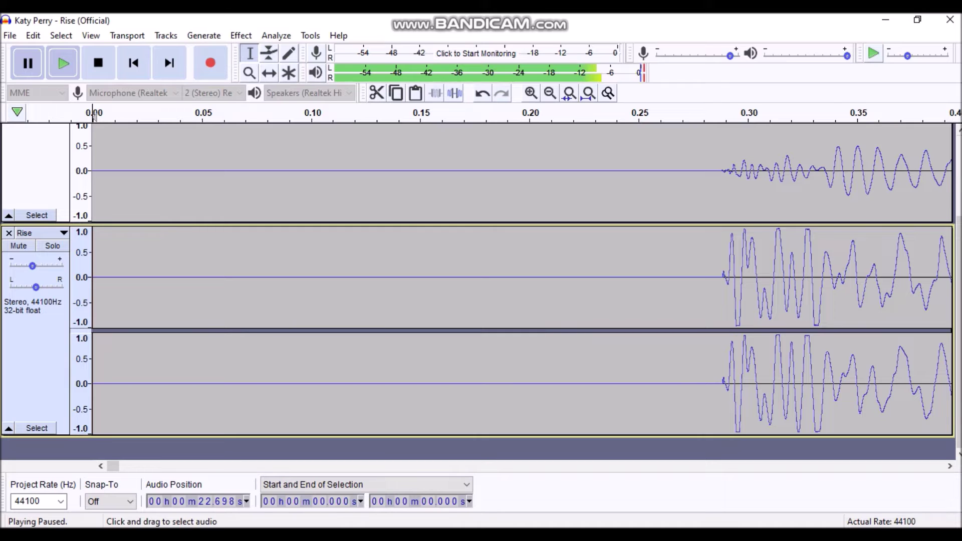
pyautogui.scroll(3, 521, 291)
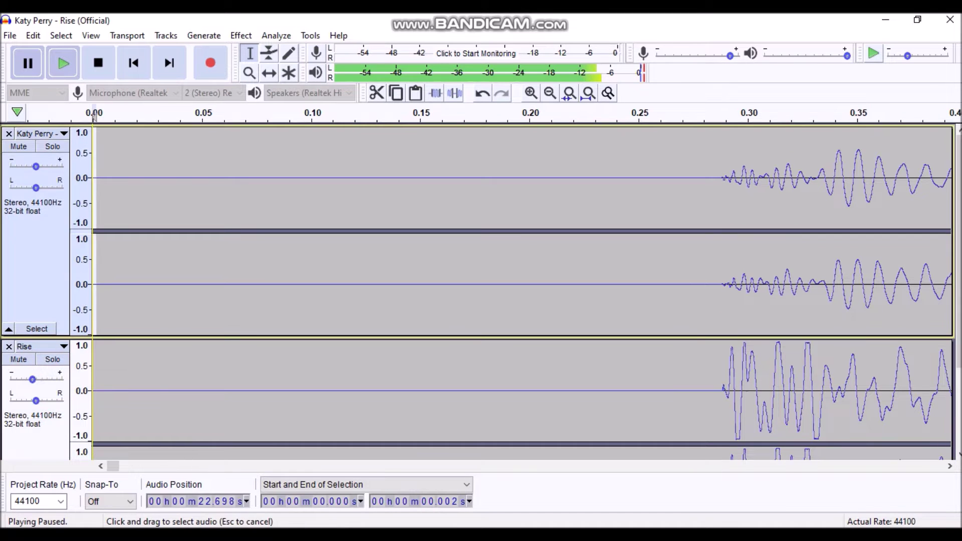
# Step: Play both tracks again from the start to check their synchronization
pyautogui.press('space')
pyautogui.click(549, 94)
pyautogui.click(550, 94)
pyautogui.click(550, 93)
pyautogui.click(62, 63)
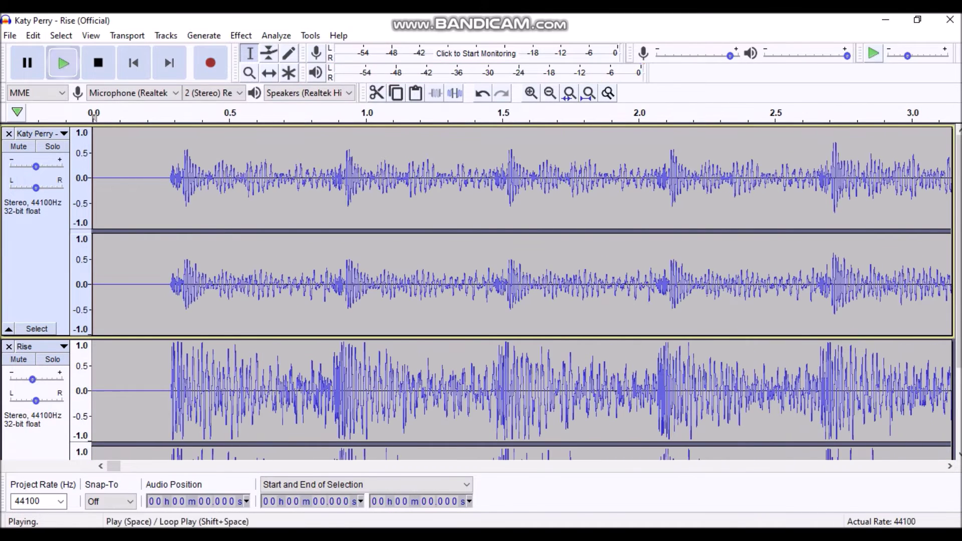
pyautogui.click(550, 94)
pyautogui.click(549, 94)
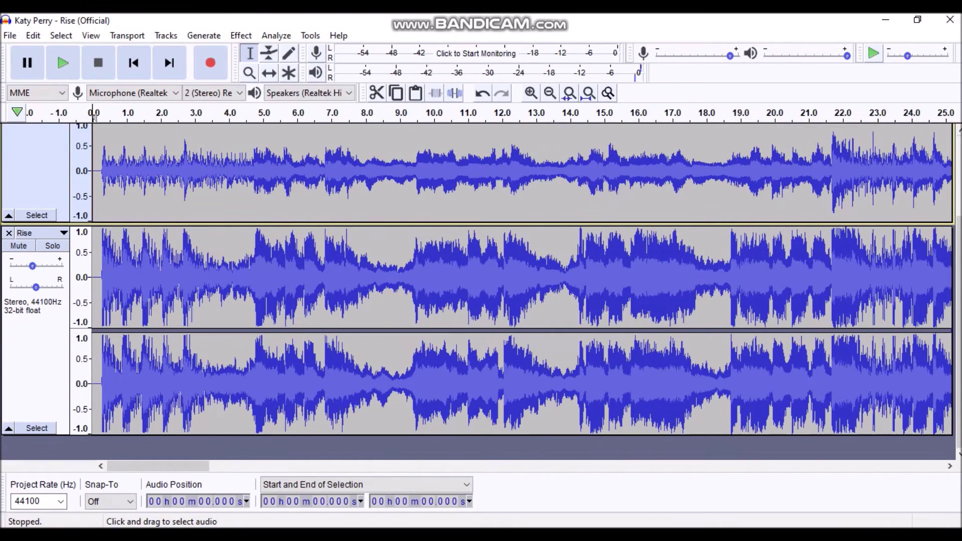
# Step: Select the Rise track from 0.187 to 9.445 s and apply Vocal Remover to it
pyautogui.moveTo(100, 278); pyautogui.dragTo(408, 278)
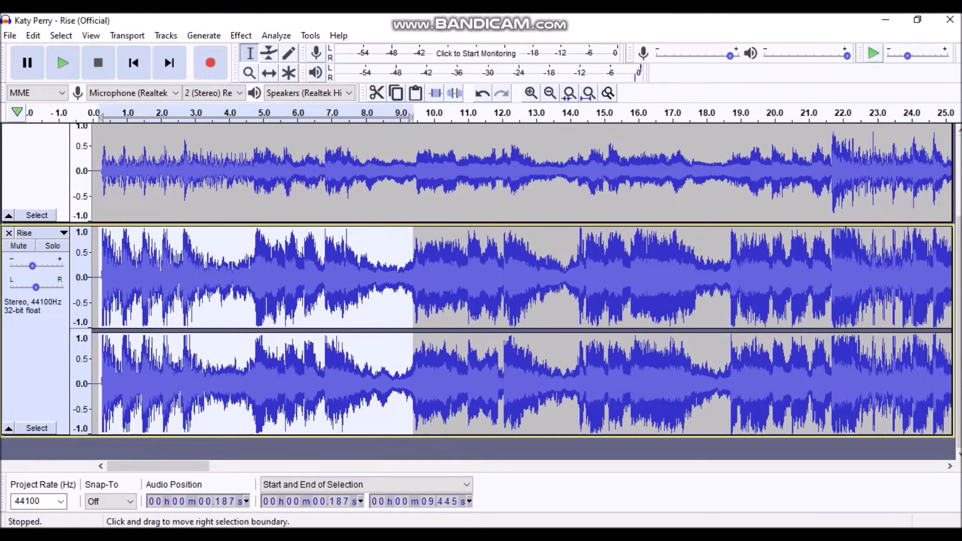
pyautogui.click(241, 35)
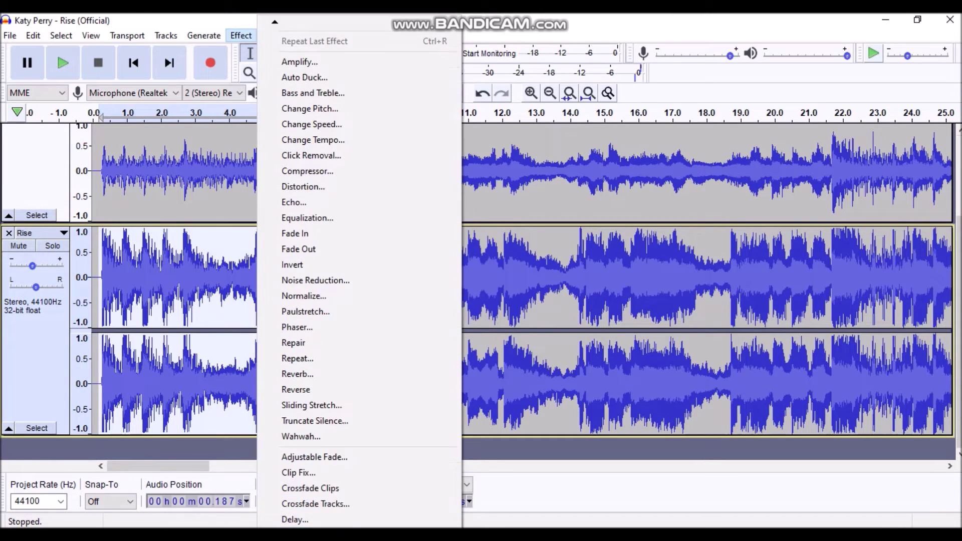
pyautogui.press('Down')
pyautogui.press('Down')
pyautogui.press('Down')
pyautogui.press('Down')
pyautogui.press('Down')
pyautogui.press('Down')
pyautogui.press('Down')
pyautogui.press('Down')
pyautogui.press('Down')
pyautogui.press('Down')
pyautogui.press('Down')
pyautogui.press('Down')
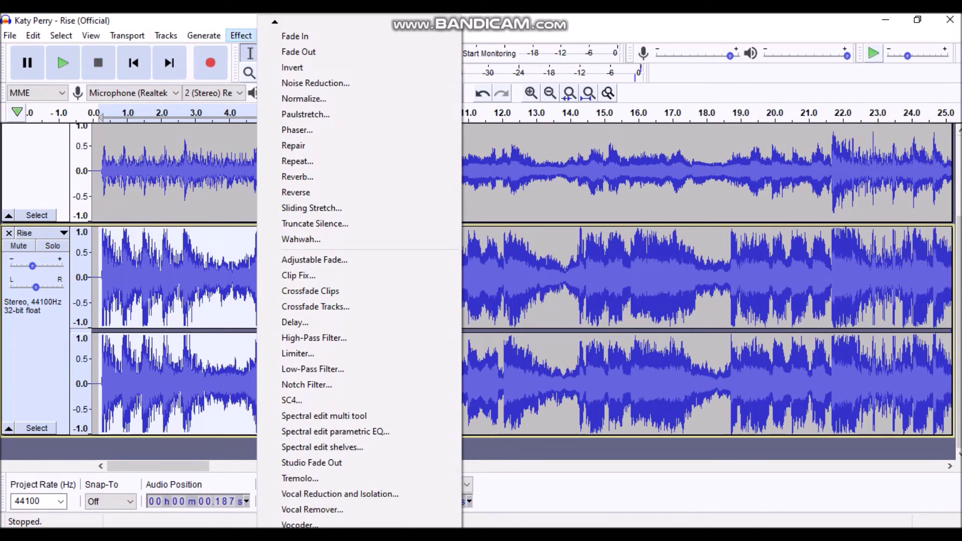
pyautogui.click(312, 509)
pyautogui.click(550, 328)
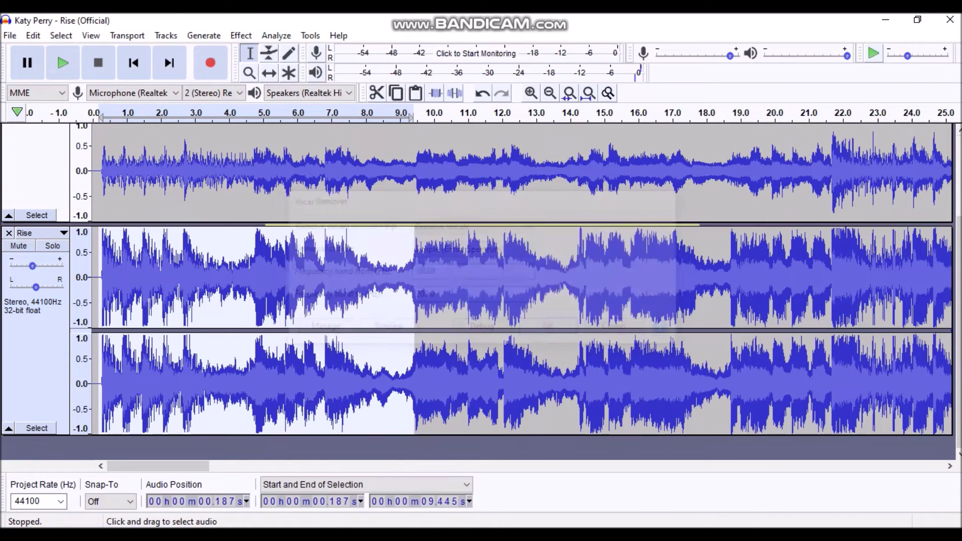
# Step: Apply Vocal Remover a second time to the selected Rise section and play back the result
pyautogui.click(241, 36)
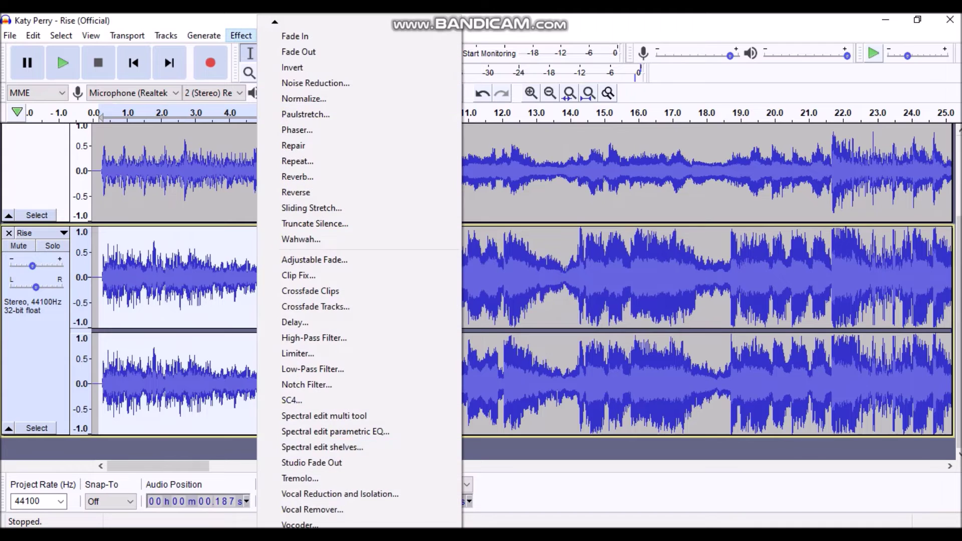
pyautogui.press('Return')
pyautogui.press('Return')
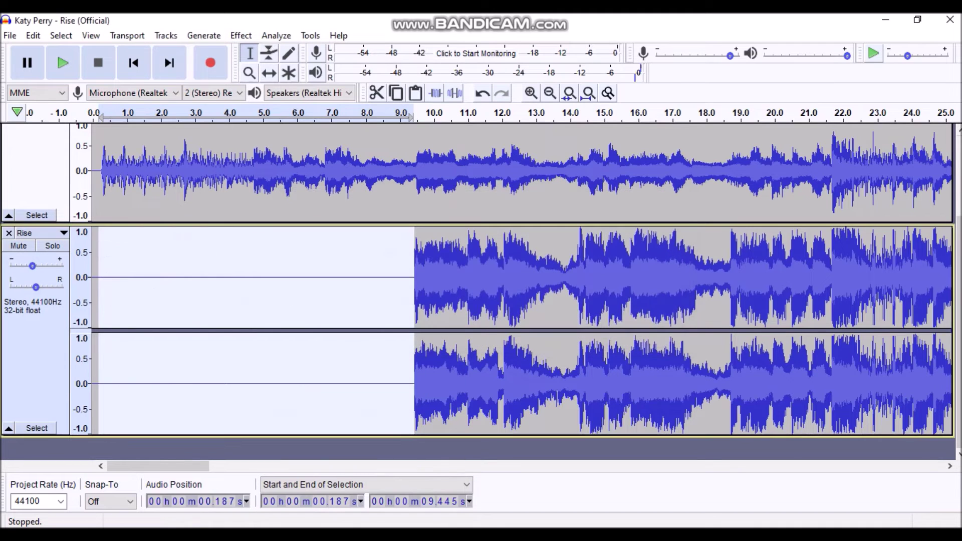
pyautogui.press('space')
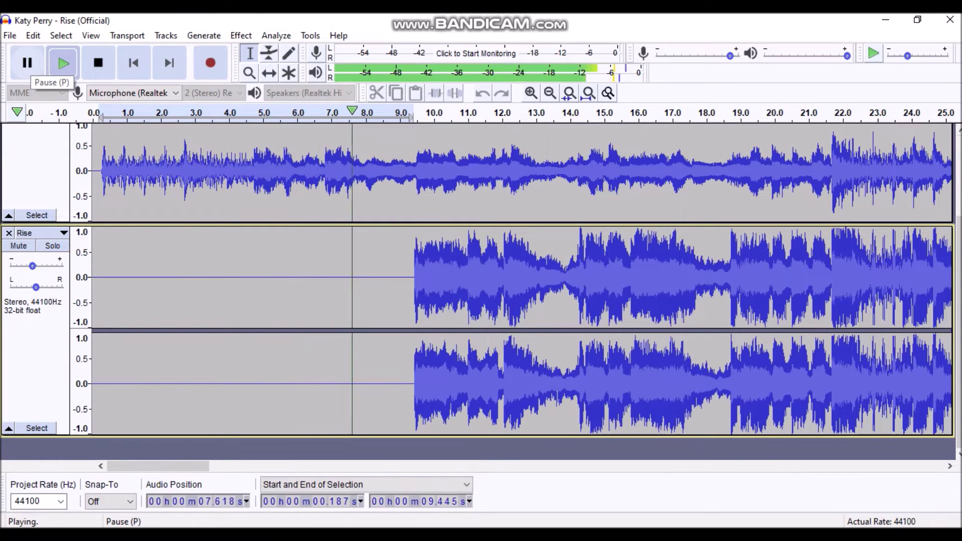
pyautogui.click(27, 62)
# Step: Select the Katy Perry track from 9.404 to 18.641 s and apply Vocal Remover to it twice
pyautogui.scroll(3, 501, 291)
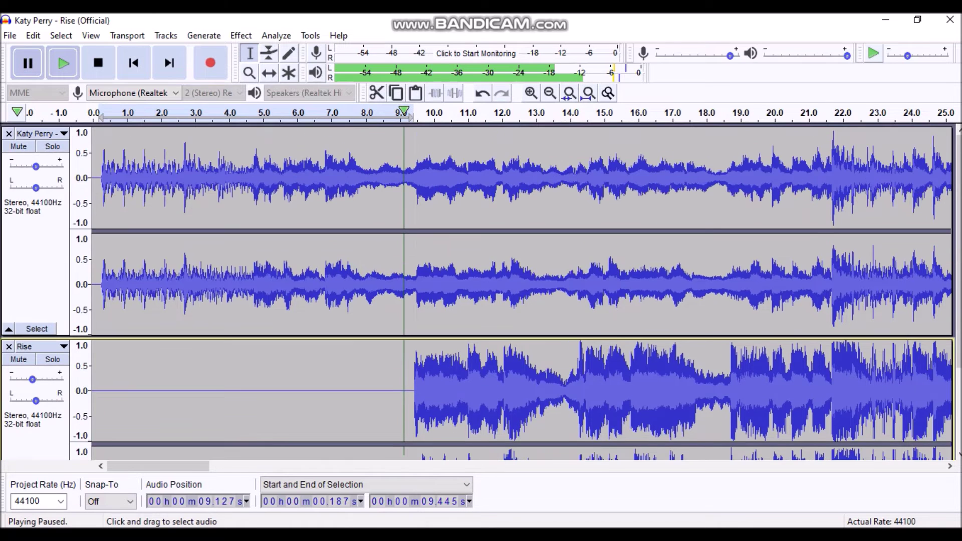
pyautogui.moveTo(413, 180); pyautogui.dragTo(728, 181)
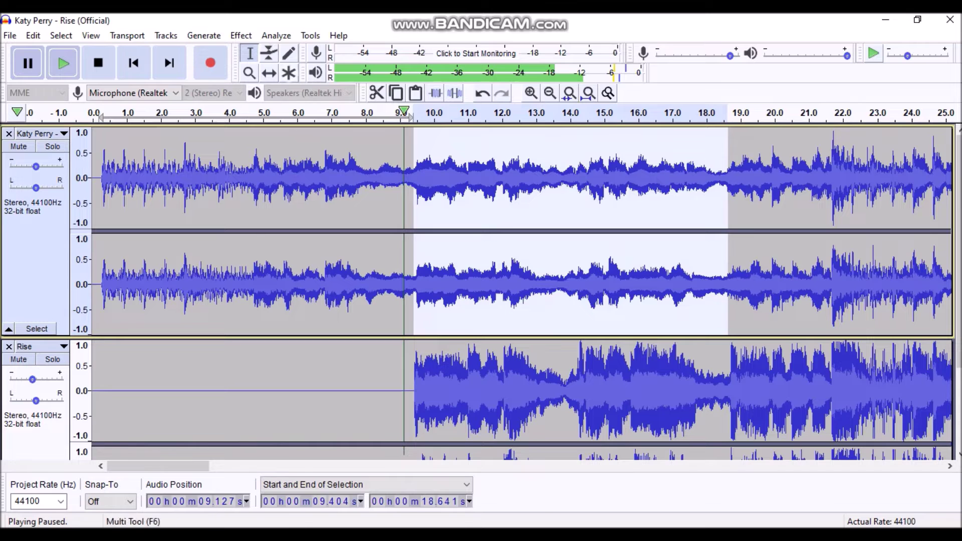
pyautogui.click(241, 35)
pyautogui.click(283, 511)
pyautogui.click(551, 329)
pyautogui.click(241, 35)
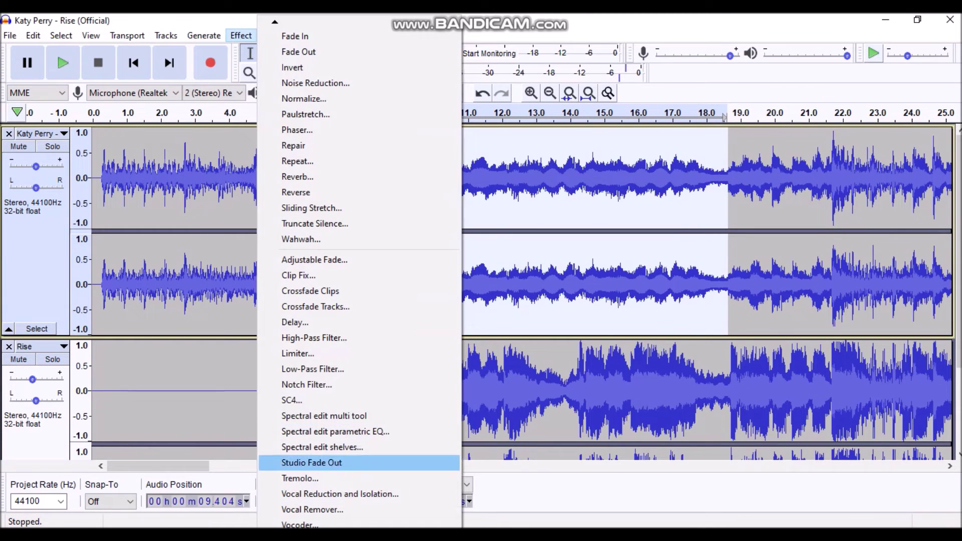
pyautogui.click(283, 508)
pyautogui.click(549, 328)
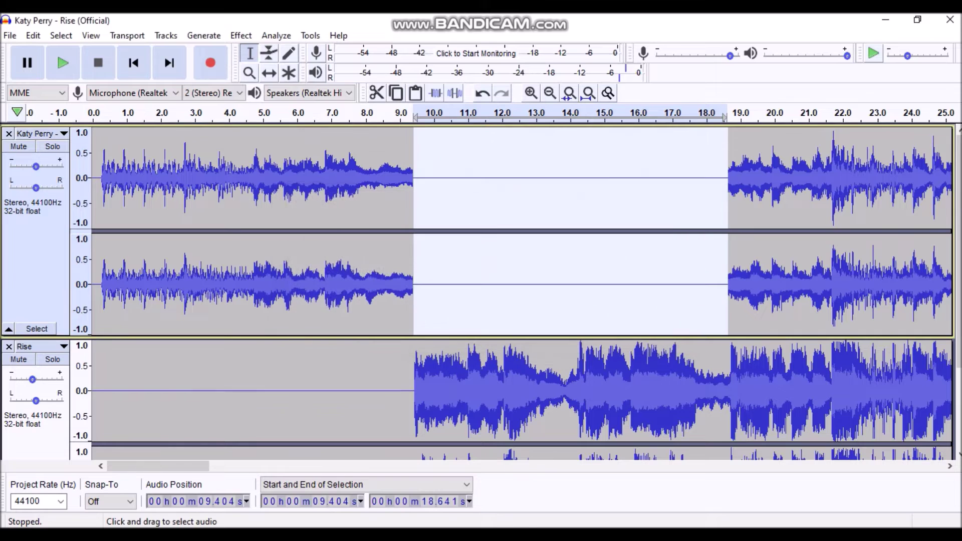
# Step: Play the mix from just before 8 s to check the switch between the two singers, and pause playback
pyautogui.click(356, 113)
pyautogui.scroll(-4, 391, 281)
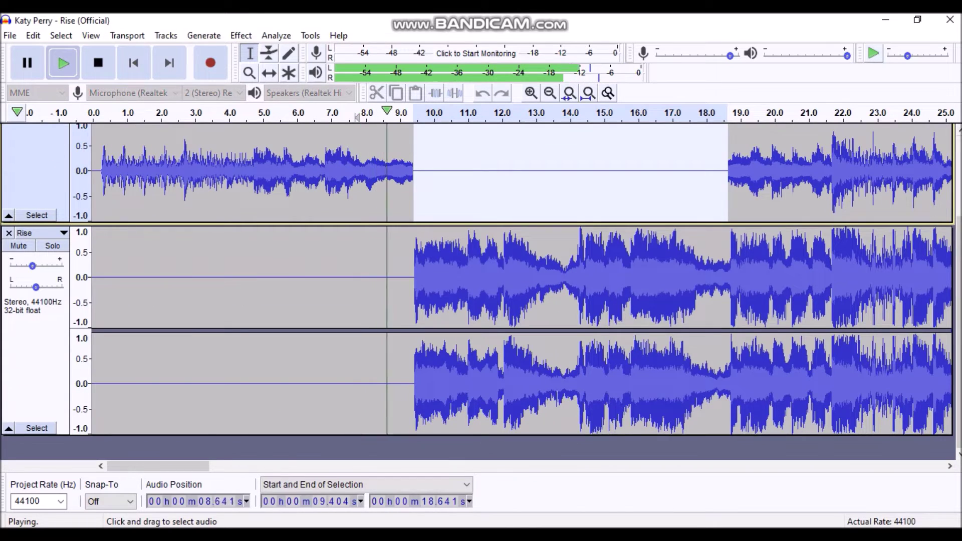
pyautogui.click(426, 447)
pyautogui.click(27, 63)
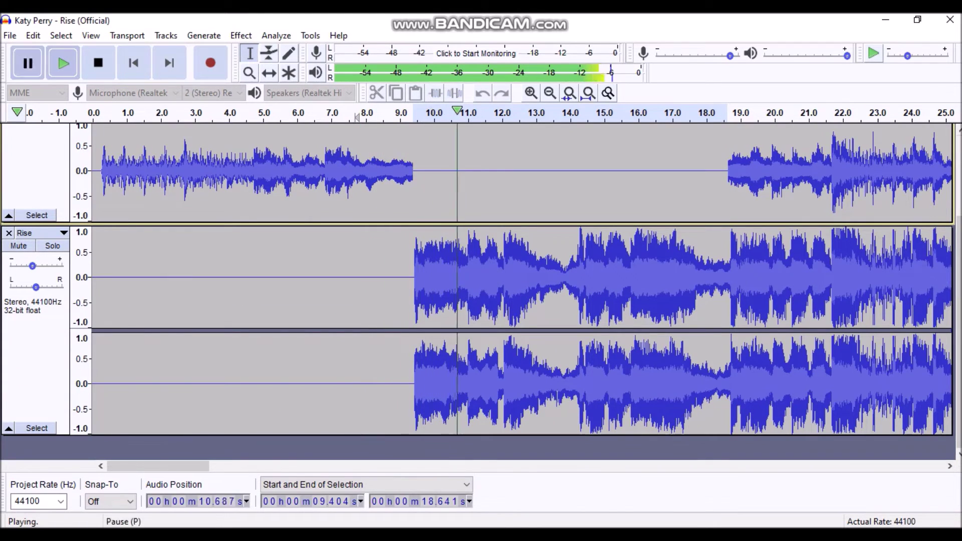
# Step: Stop playback and undo the Vocal Remover edits on the Katy Perry track
pyautogui.click(33, 35)
pyautogui.click(98, 63)
pyautogui.scroll(3, 501, 275)
pyautogui.click(33, 35)
pyautogui.click(85, 51)
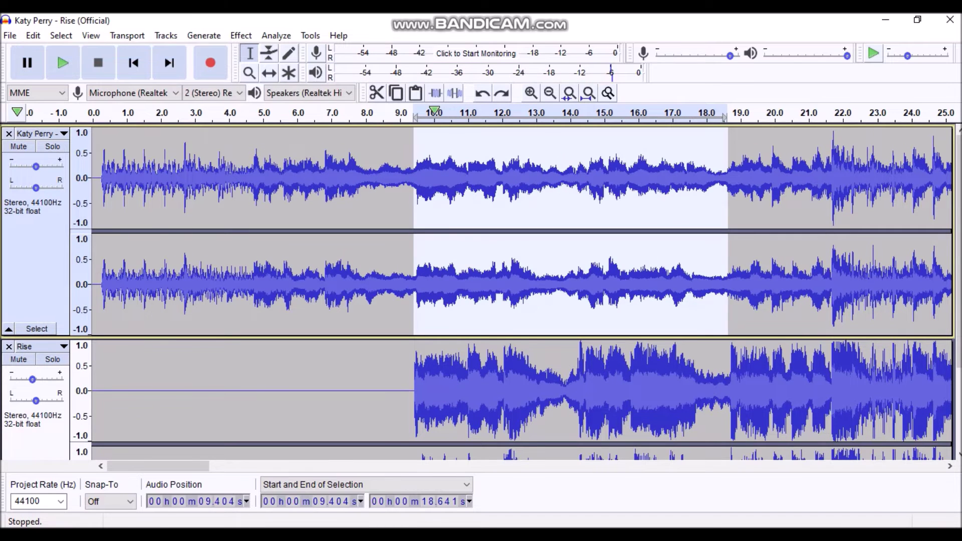
# Step: Move the start of the Katy Perry selection to 9.487 s and apply Vocal Remover to the section ending at 18.641 s
pyautogui.click(531, 93)
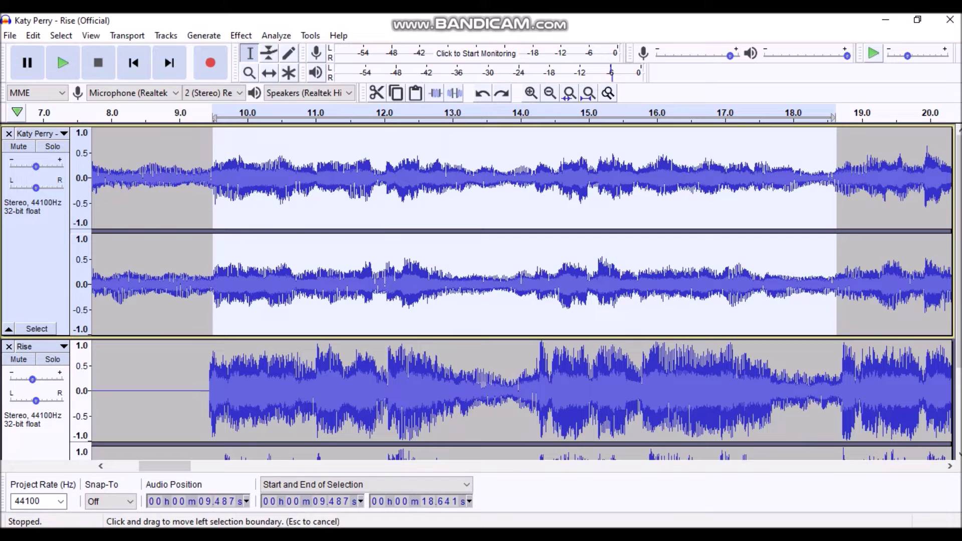
pyautogui.click(242, 35)
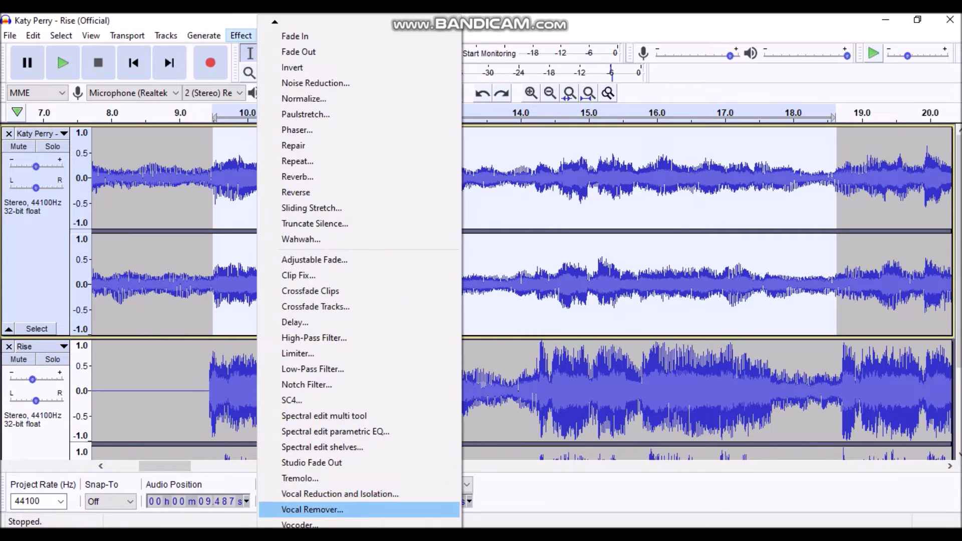
pyautogui.click(301, 509)
pyautogui.click(551, 329)
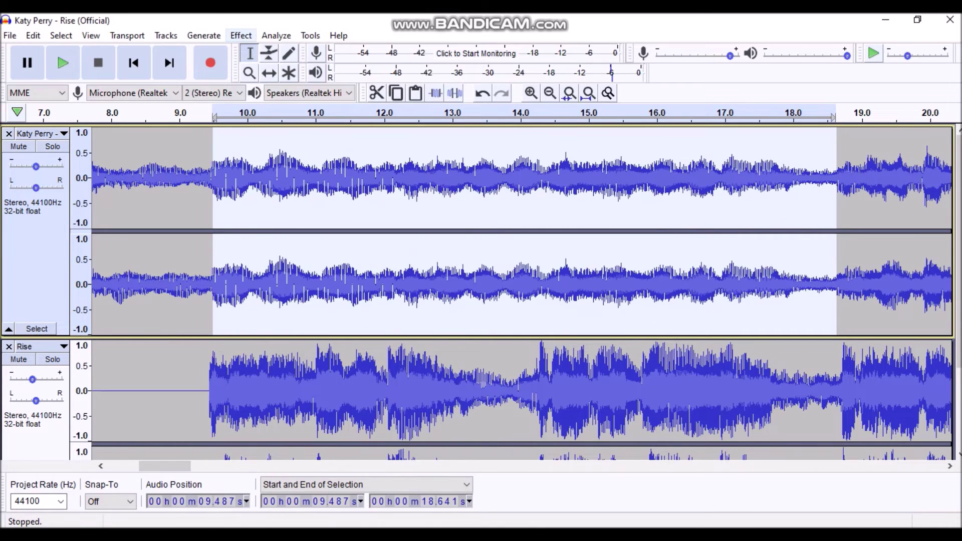
# Step: Apply Vocal Remover again to the selected Katy Perry section from 9.487 to 18.641 s
pyautogui.click(241, 35)
pyautogui.click(312, 509)
pyautogui.click(548, 326)
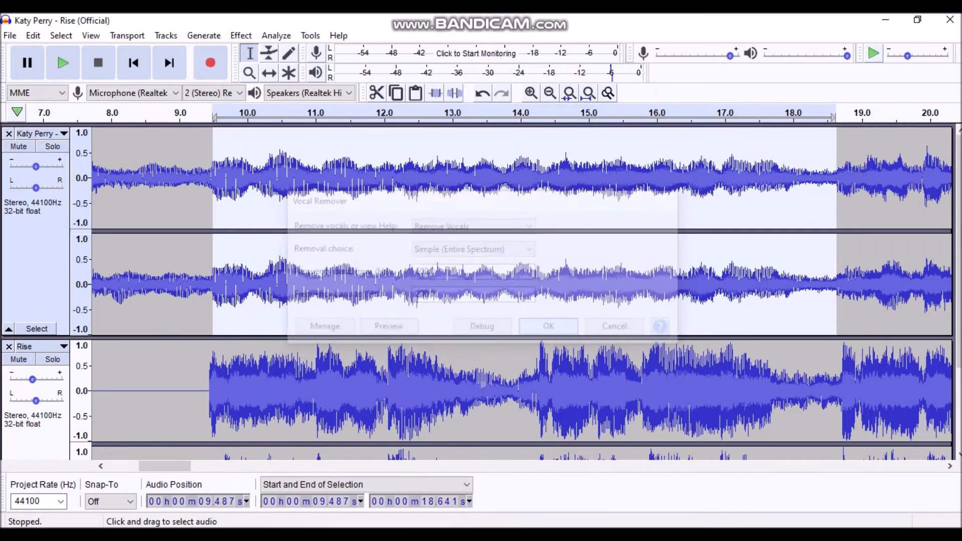
# Step: Play the mix from about 7 s to check the switch into the second singer's section, and end playback
pyautogui.click(550, 93)
pyautogui.click(550, 93)
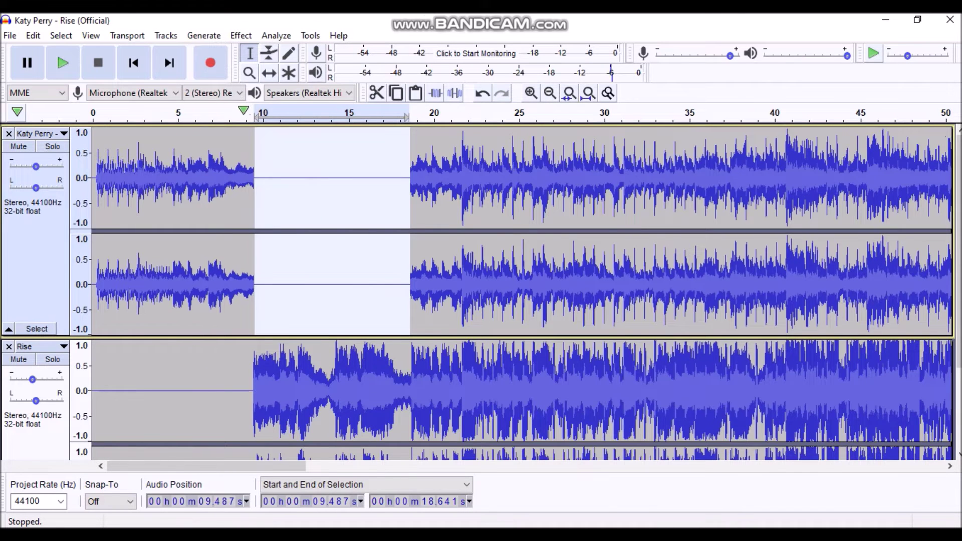
pyautogui.click(217, 112)
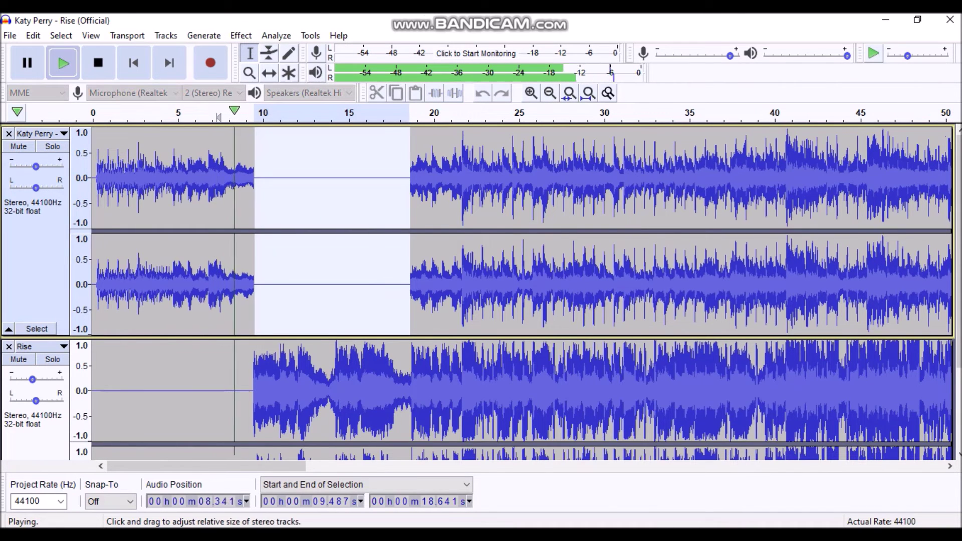
pyautogui.scroll(-3, 351, 231)
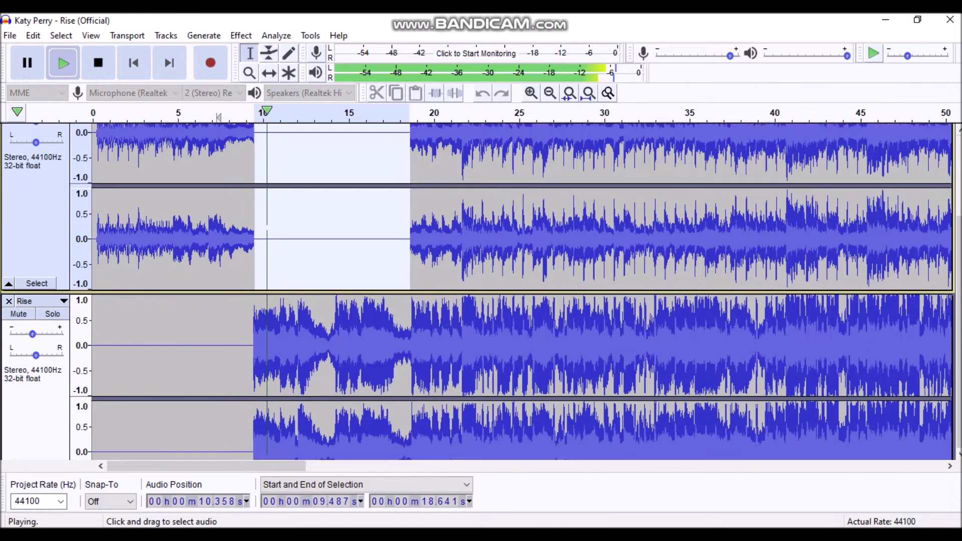
pyautogui.click(351, 447)
pyautogui.scroll(3, 351, 301)
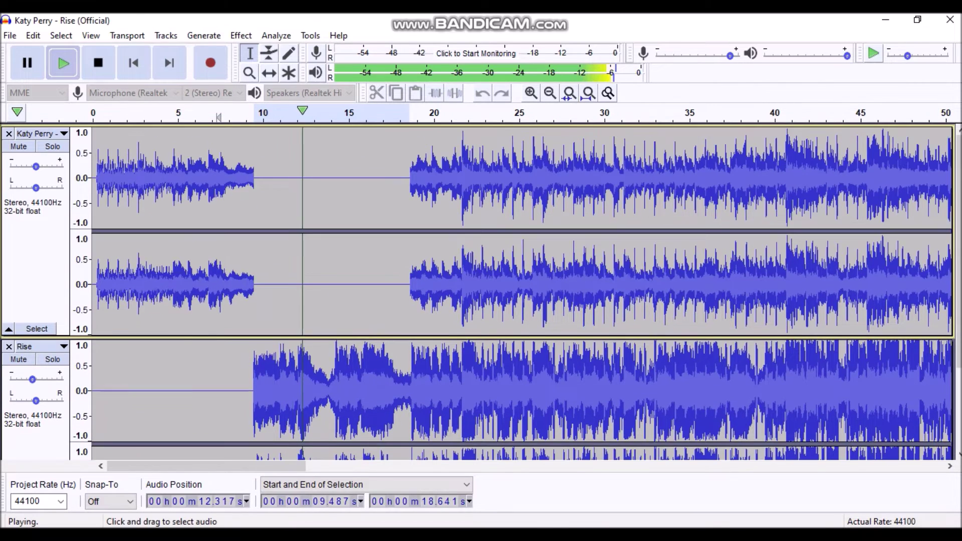
pyautogui.click(28, 62)
# Step: Undo both Vocal Remover edits on the Katy Perry section from 9.487 to 18.641 s
pyautogui.click(33, 35)
pyautogui.click(85, 52)
pyautogui.click(34, 35)
pyautogui.click(84, 52)
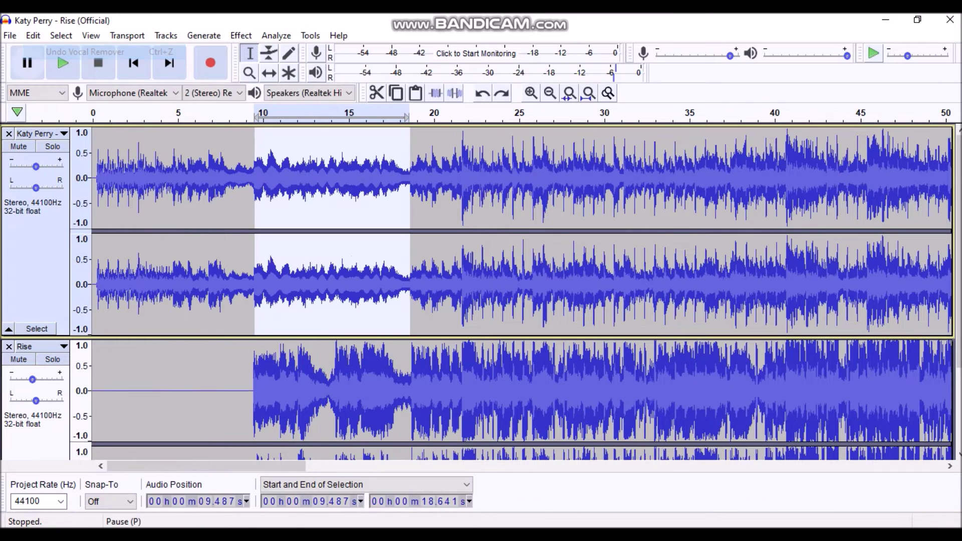
# Step: Try Vocal Remover on the Katy Perry track from 13.814 to 18.641 s and undo it
pyautogui.moveTo(255, 176); pyautogui.dragTo(332, 176)
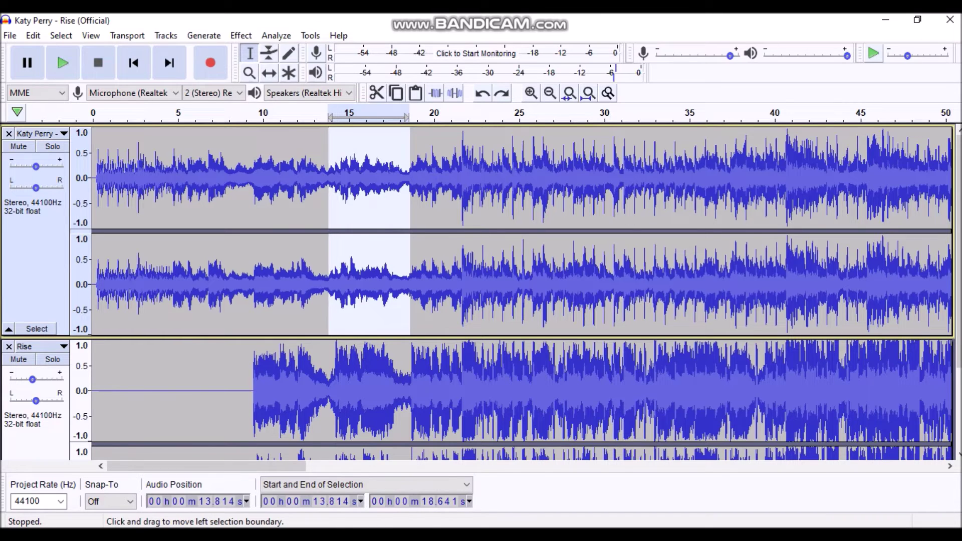
pyautogui.click(241, 35)
pyautogui.click(301, 510)
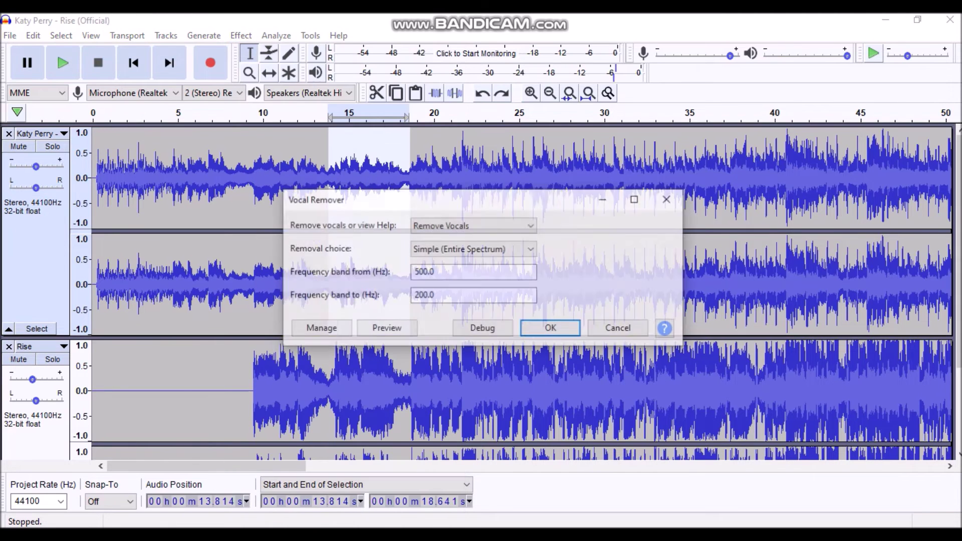
pyautogui.click(551, 328)
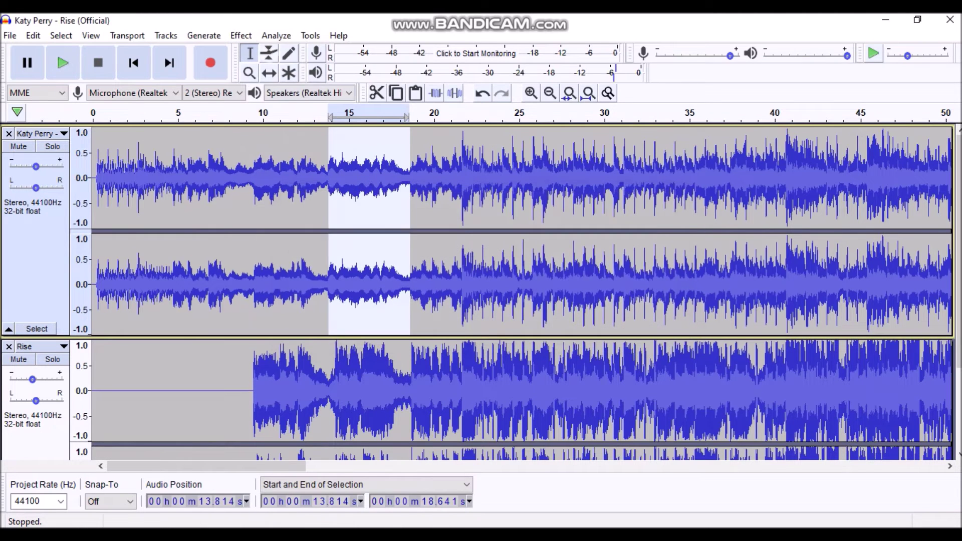
pyautogui.click(241, 35)
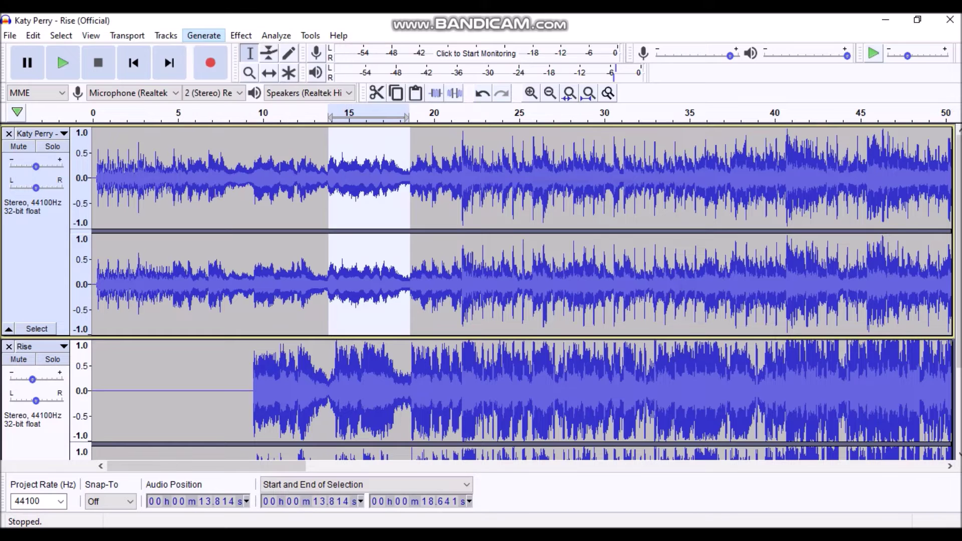
pyautogui.moveTo(33, 36)
pyautogui.press('Return')
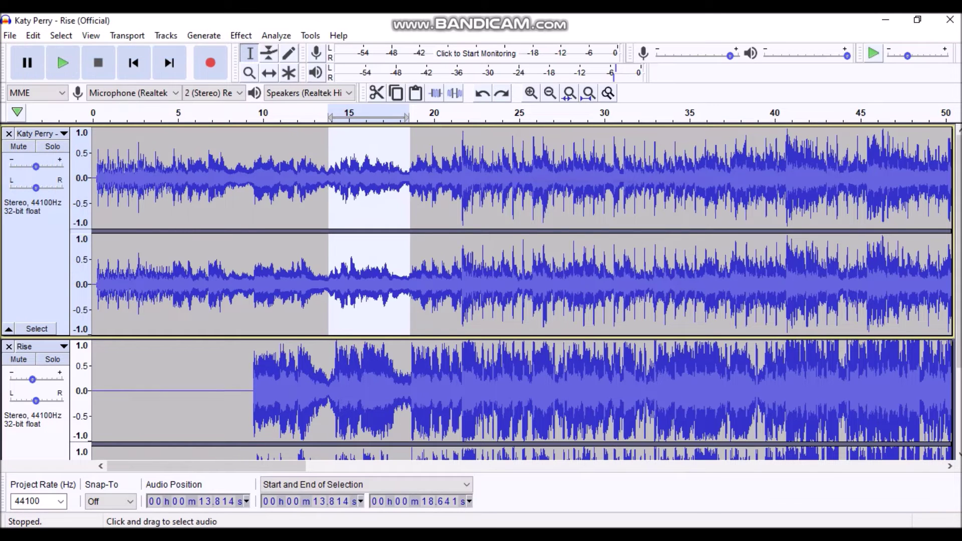
# Step: Select the Katy Perry track from 9.497 to 13.897 s and apply Vocal Remover to it twice
pyautogui.doubleClick(531, 93)
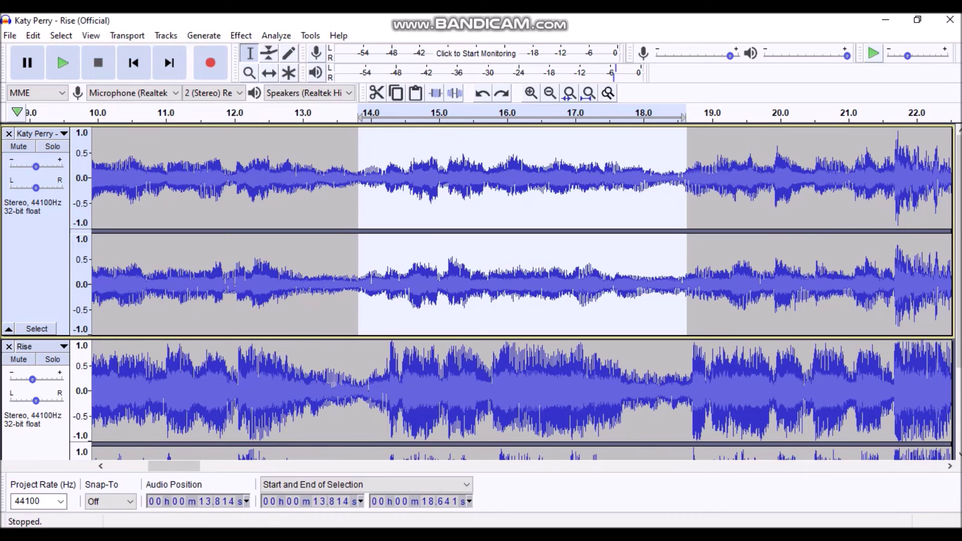
pyautogui.moveTo(174, 466); pyautogui.dragTo(156, 466)
pyautogui.moveTo(353, 201); pyautogui.dragTo(646, 200)
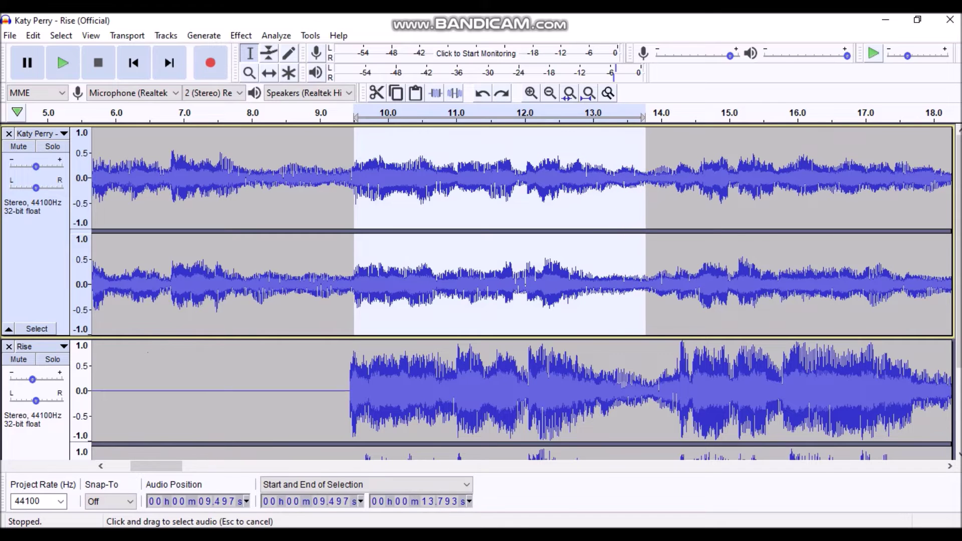
pyautogui.click(241, 35)
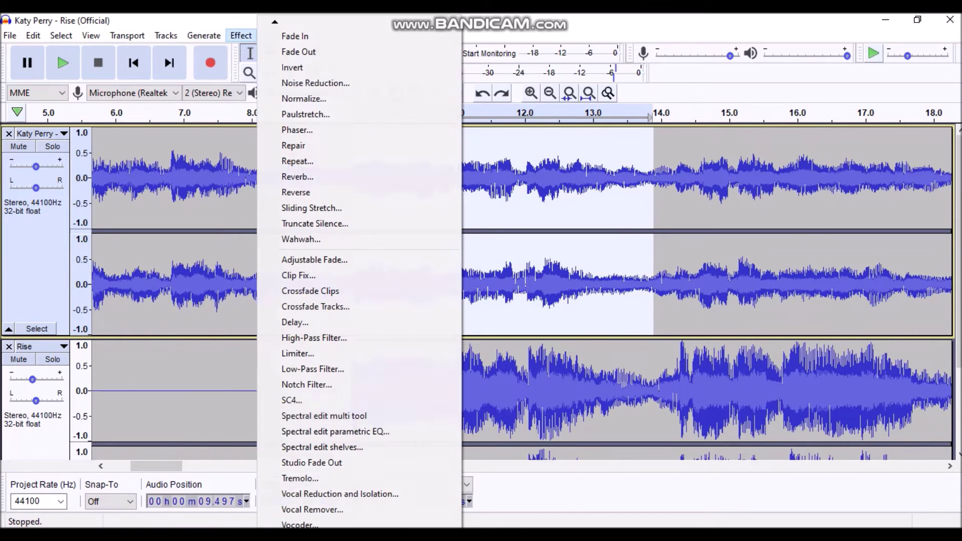
pyautogui.click(300, 509)
pyautogui.click(551, 329)
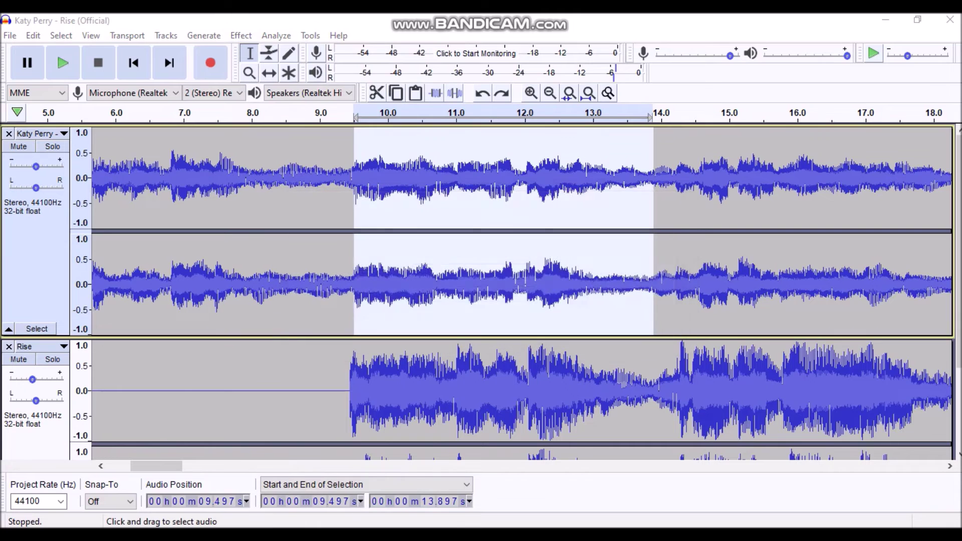
pyautogui.click(241, 35)
pyautogui.click(300, 509)
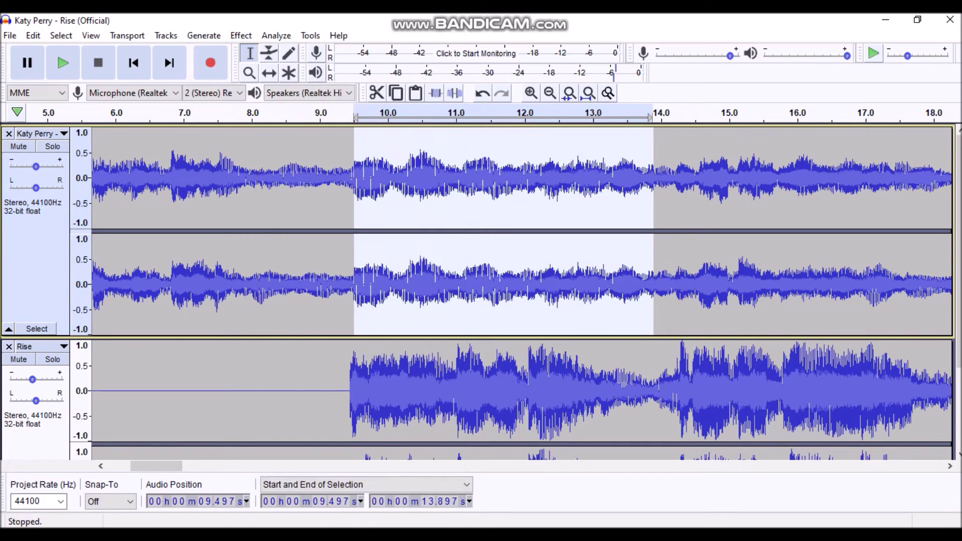
pyautogui.click(549, 327)
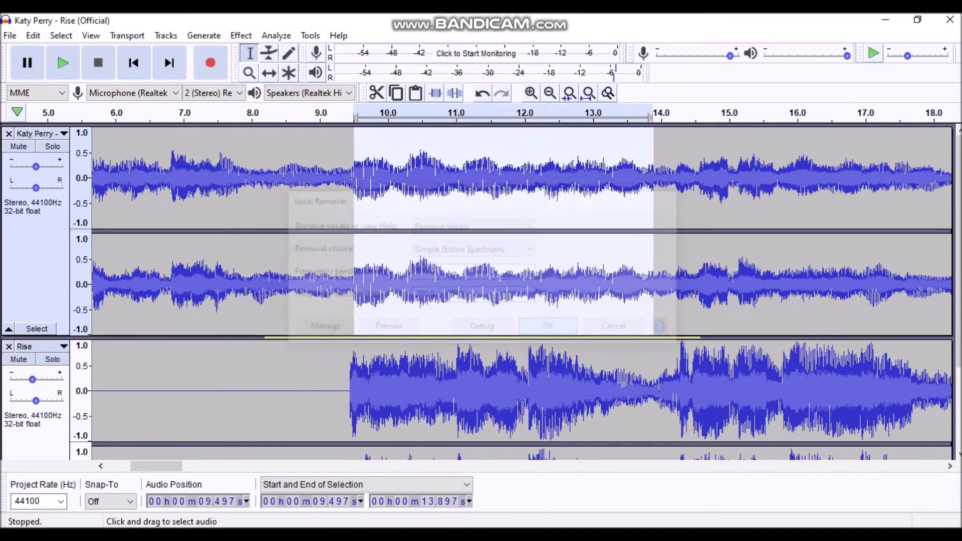
# Step: Play the mix from about 8.3 s through both switches between the singers, and pause playback
pyautogui.click(275, 117)
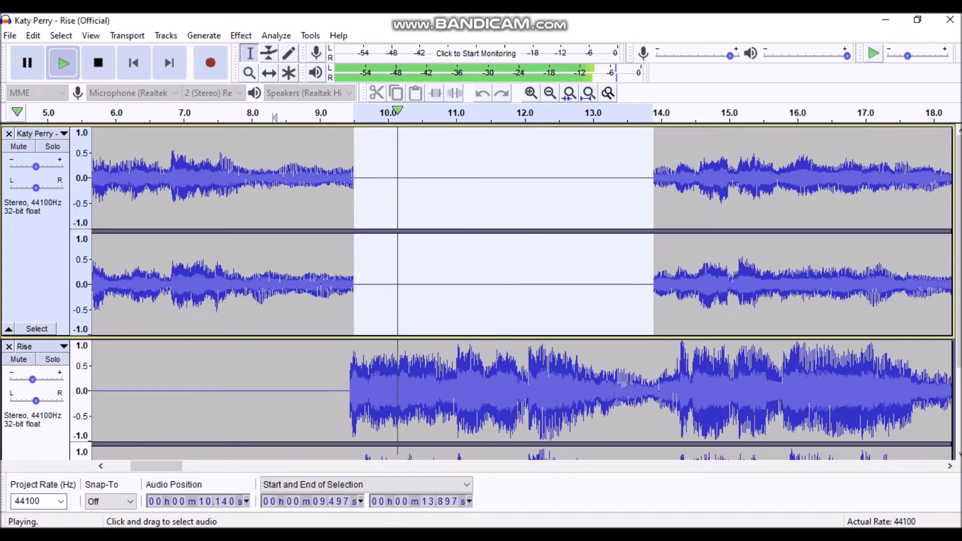
pyautogui.scroll(-1, 522, 230)
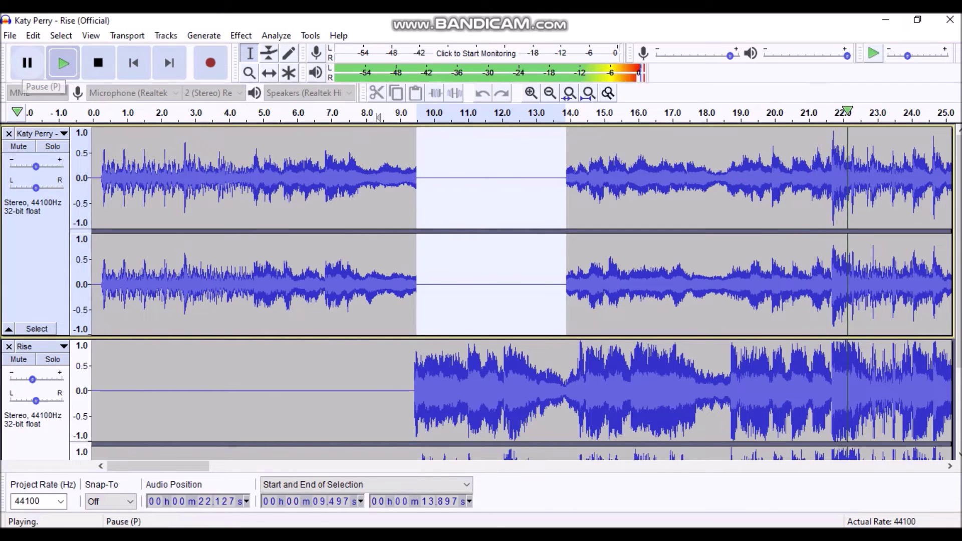
pyautogui.click(27, 63)
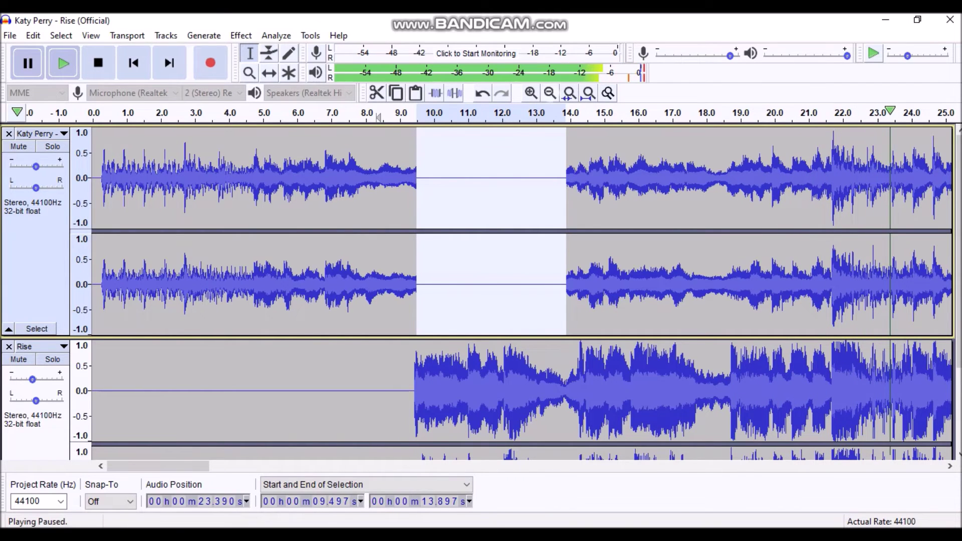
# Step: Extend the end of the Katy Perry selection to 14.230 s and apply Vocal Remover to it twice
pyautogui.click(531, 94)
pyautogui.moveTo(672, 201); pyautogui.dragTo(694, 200)
pyautogui.click(241, 36)
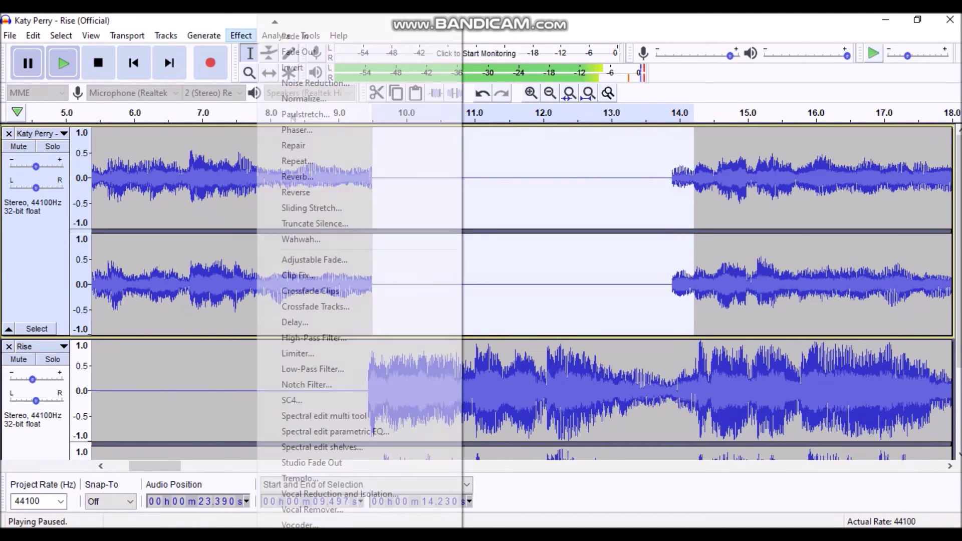
pyautogui.click(321, 509)
pyautogui.press('Return')
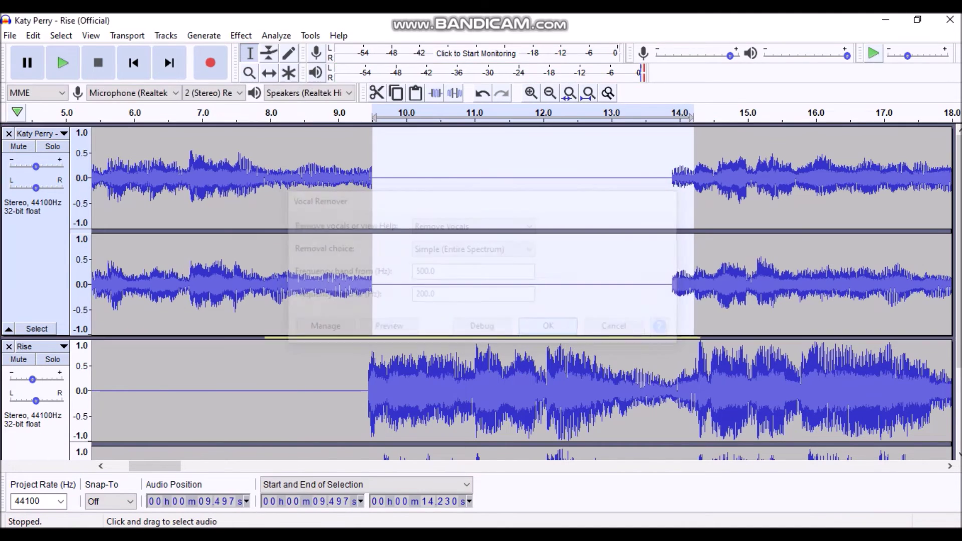
pyautogui.click(241, 35)
pyautogui.click(321, 510)
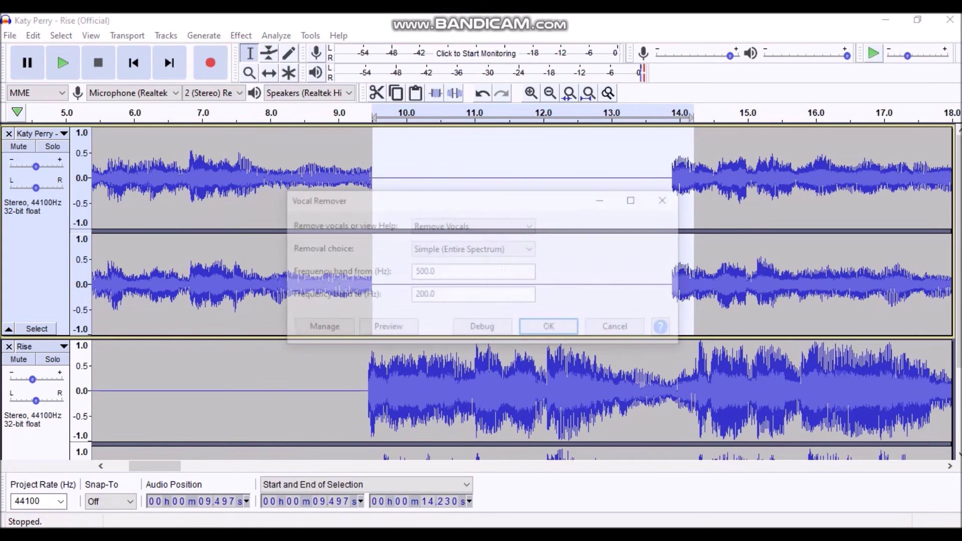
pyautogui.click(548, 326)
# Step: Play the mix from 13.221 s to check the switch back to Katy Perry, and pause playback
pyautogui.click(625, 160)
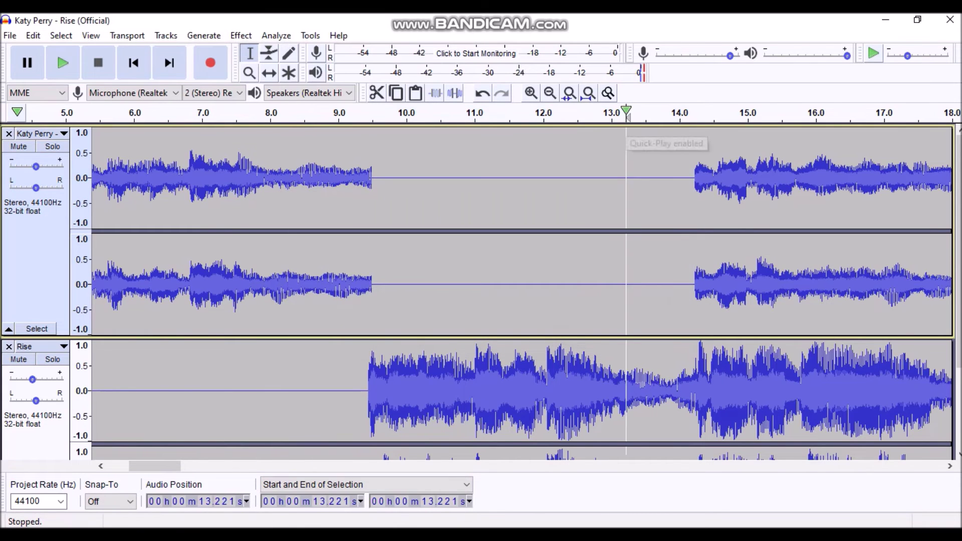
pyautogui.click(626, 118)
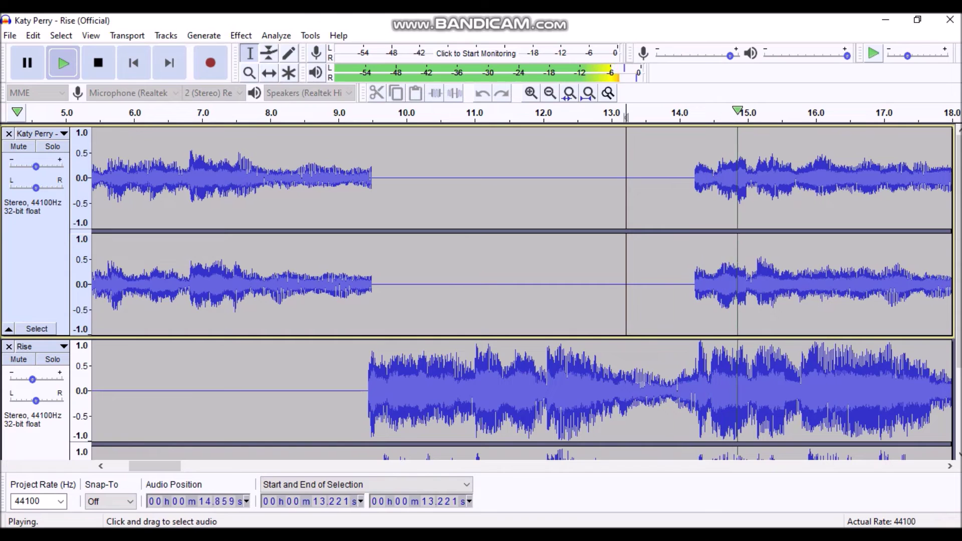
pyautogui.click(550, 93)
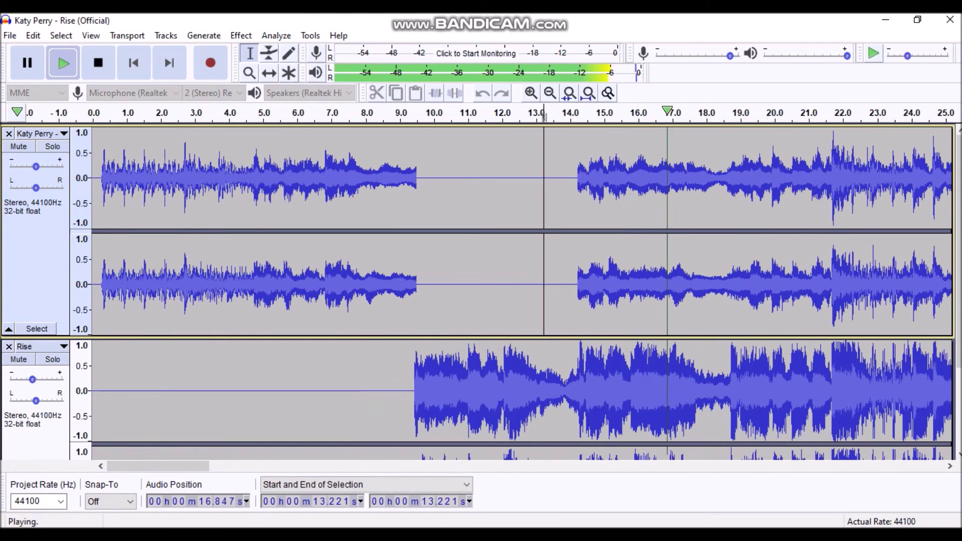
pyautogui.click(27, 63)
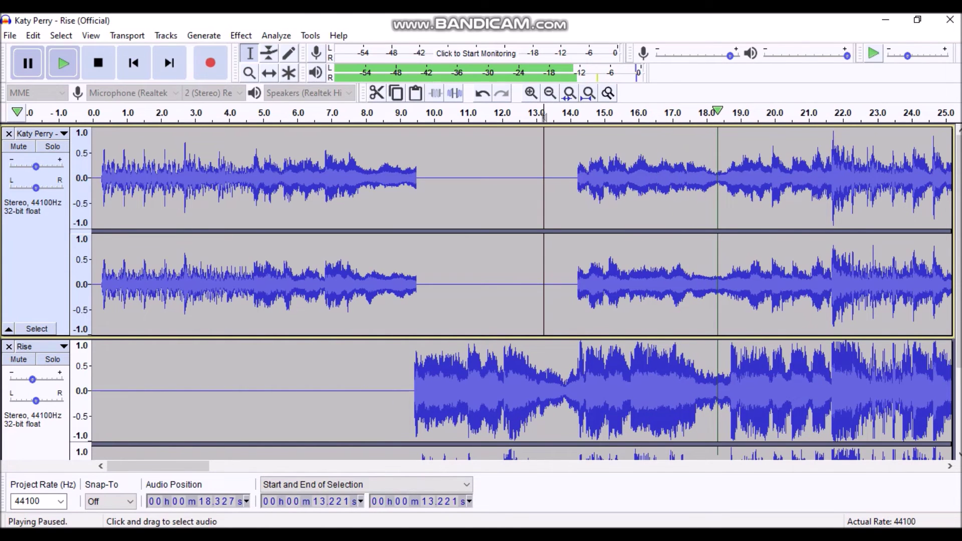
# Step: Select the Katy Perry track from 18.537 to 21.637 s and apply Vocal Remover to it twice
pyautogui.moveTo(158, 466); pyautogui.dragTo(206, 466)
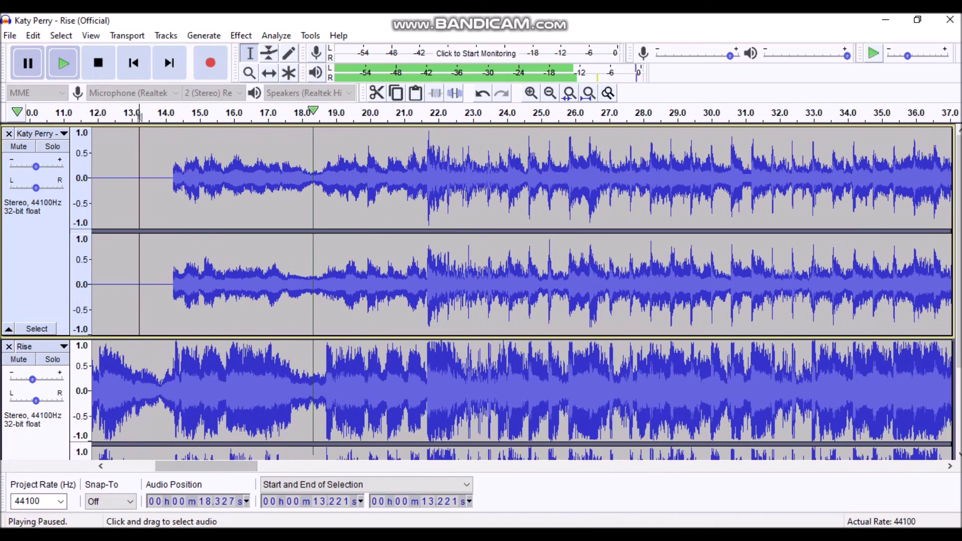
pyautogui.moveTo(330, 281); pyautogui.dragTo(425, 281)
pyautogui.click(241, 36)
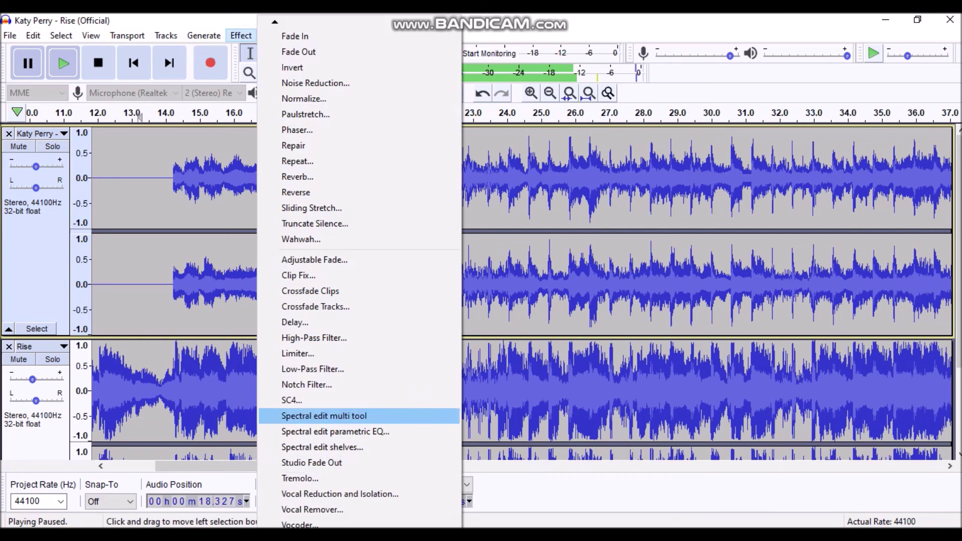
pyautogui.click(346, 510)
pyautogui.press('Return')
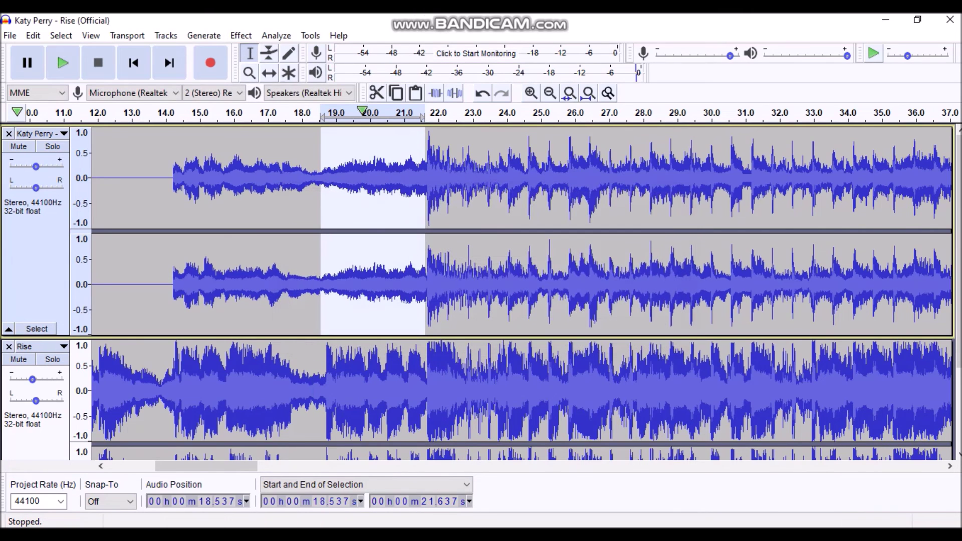
pyautogui.click(241, 35)
pyautogui.click(345, 509)
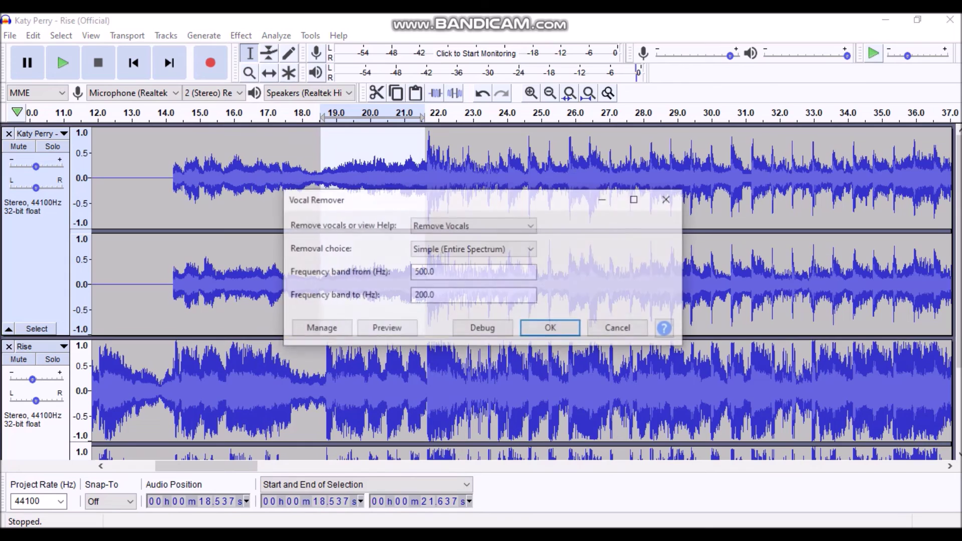
pyautogui.press('Return')
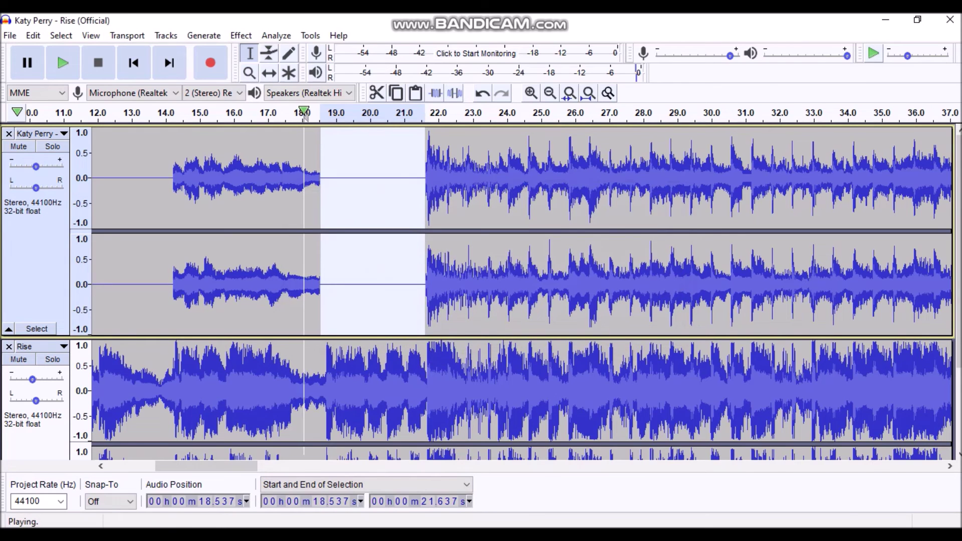
# Step: Play the mix from about 18 s to check the section, and undo its two Vocal Remover edits
pyautogui.click(306, 115)
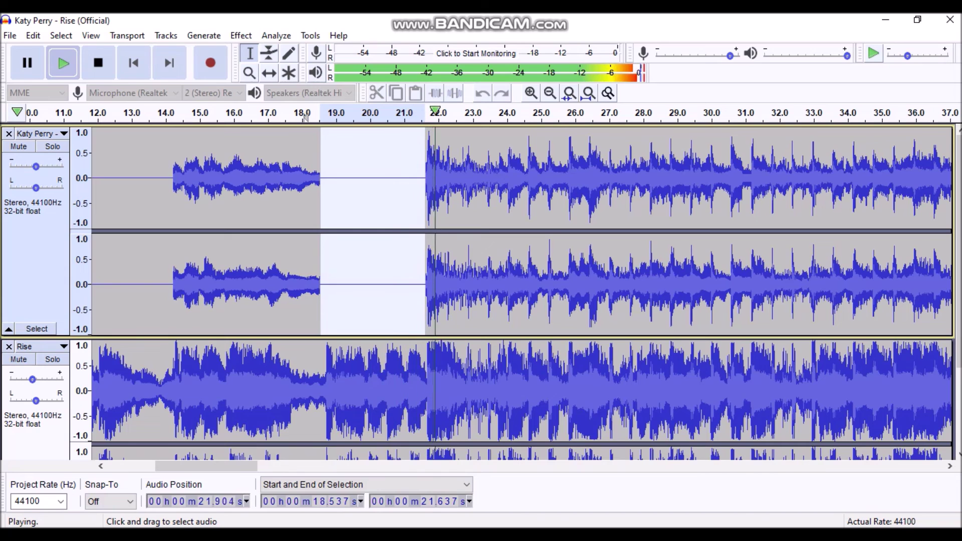
pyautogui.click(27, 63)
pyautogui.click(33, 35)
pyautogui.click(61, 52)
pyautogui.click(33, 36)
pyautogui.click(86, 51)
# Step: Extend the Katy Perry selection to run from 18.537 to 22.344 s and apply Vocal Remover to it twice
pyautogui.moveTo(425, 175); pyautogui.dragTo(450, 175)
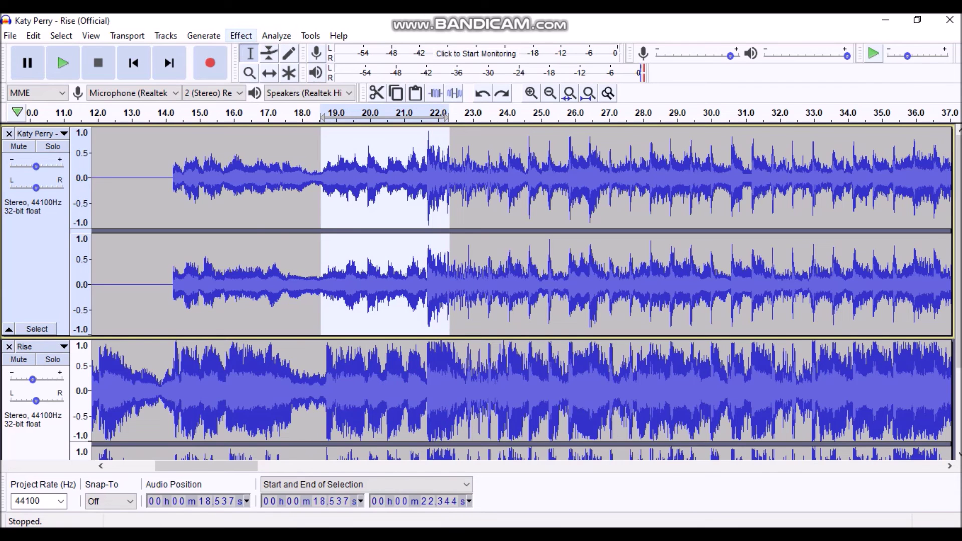
pyautogui.click(241, 35)
pyautogui.click(320, 504)
pyautogui.click(548, 326)
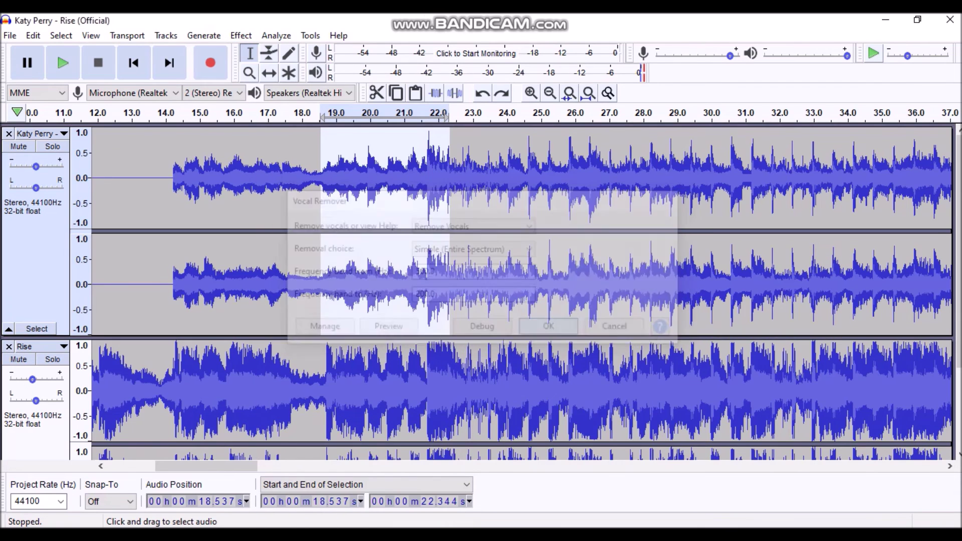
pyautogui.click(241, 35)
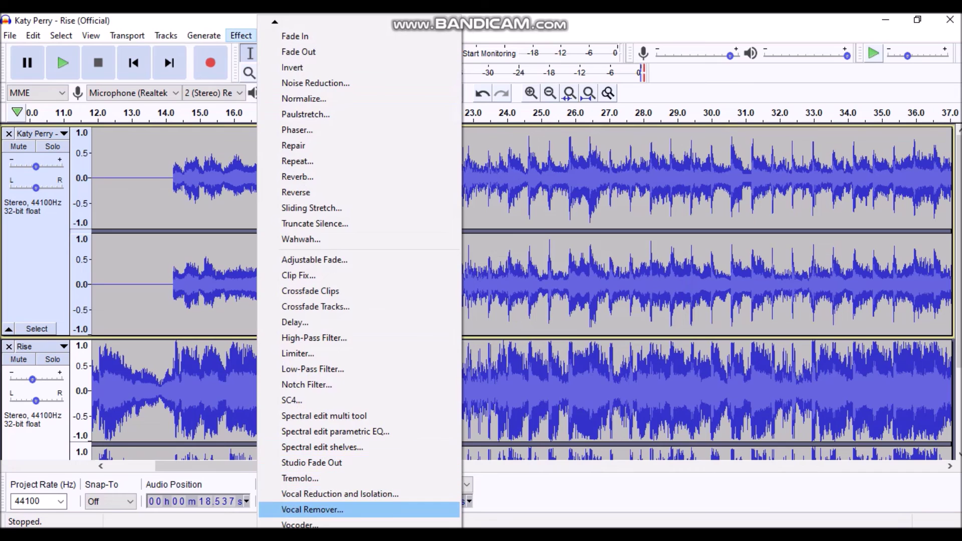
pyautogui.click(321, 507)
pyautogui.click(551, 329)
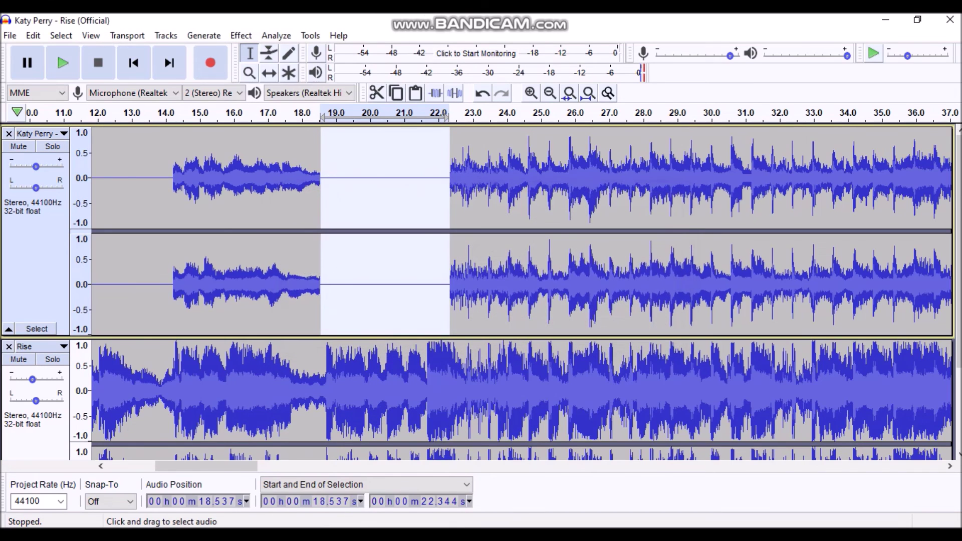
# Step: Play the mix from about 21.6 s to check the switch back to Katy Perry and the following section
pyautogui.click(425, 116)
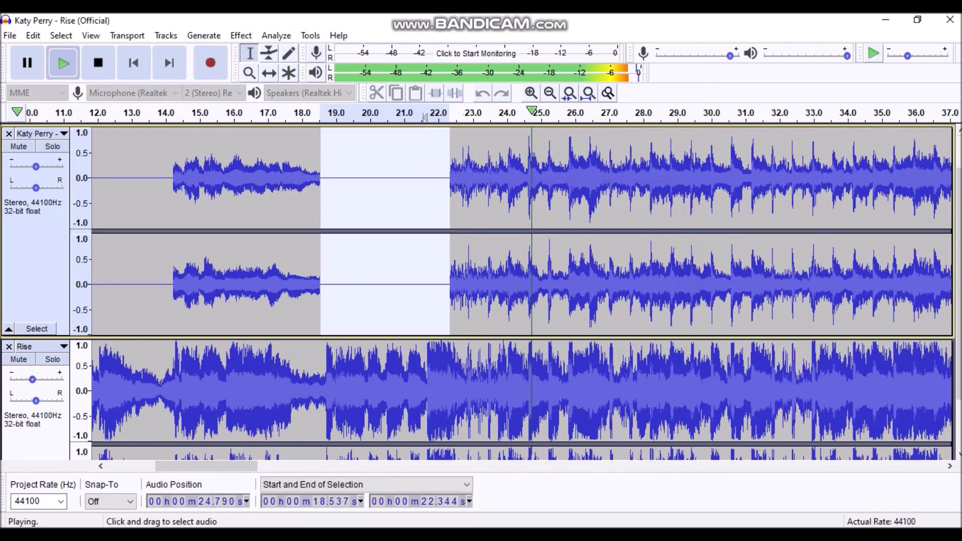
pyautogui.scroll(-3, 521, 281)
pyautogui.click(521, 448)
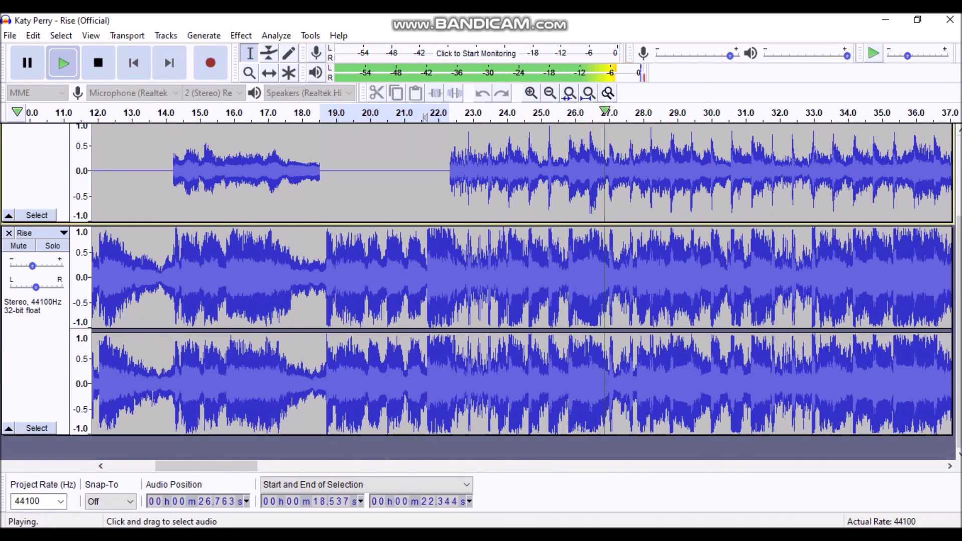
pyautogui.scroll(3, 521, 320)
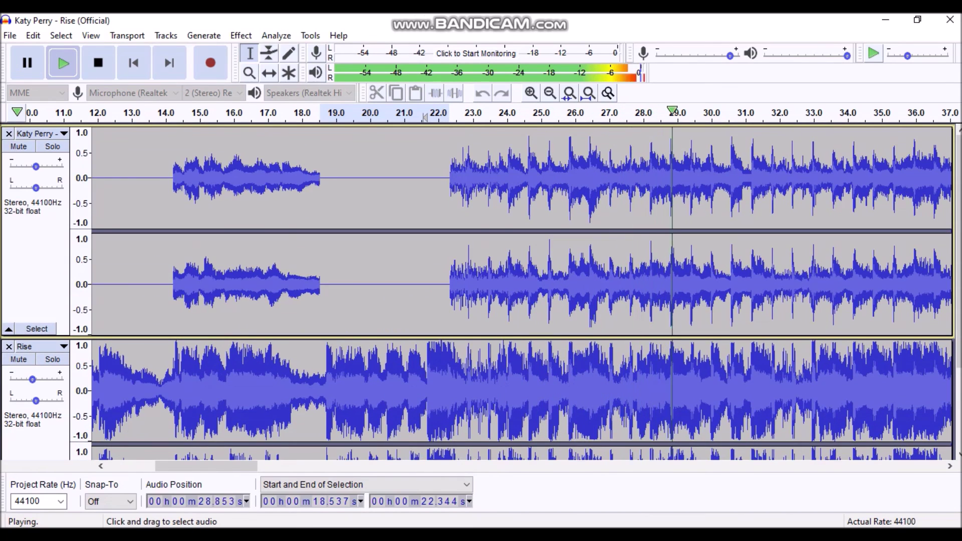